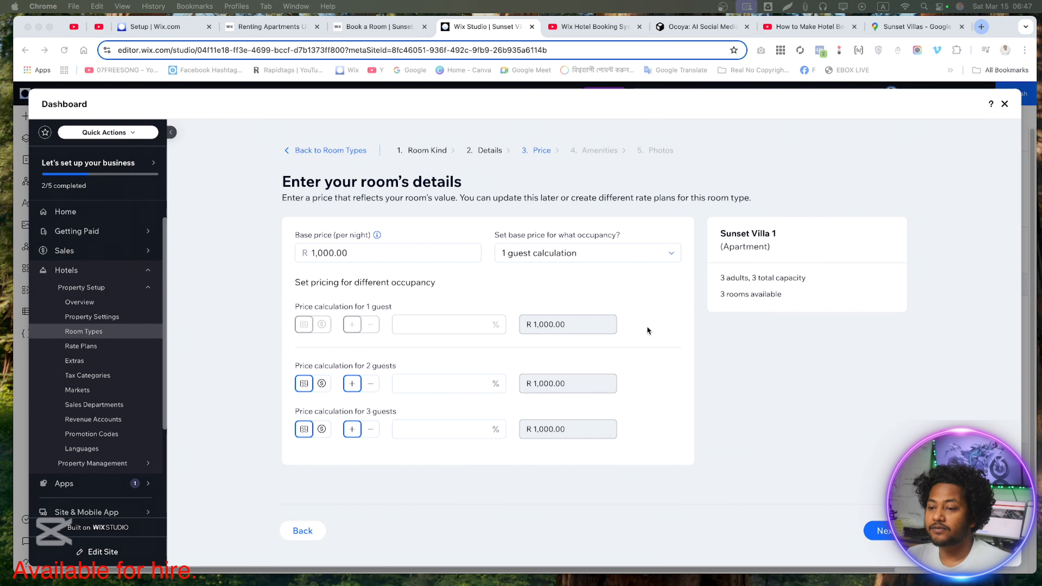
Step: Base the nightly price on the 2 guests calculation and set the price increase for 1 guest to 300%
click(610, 257)
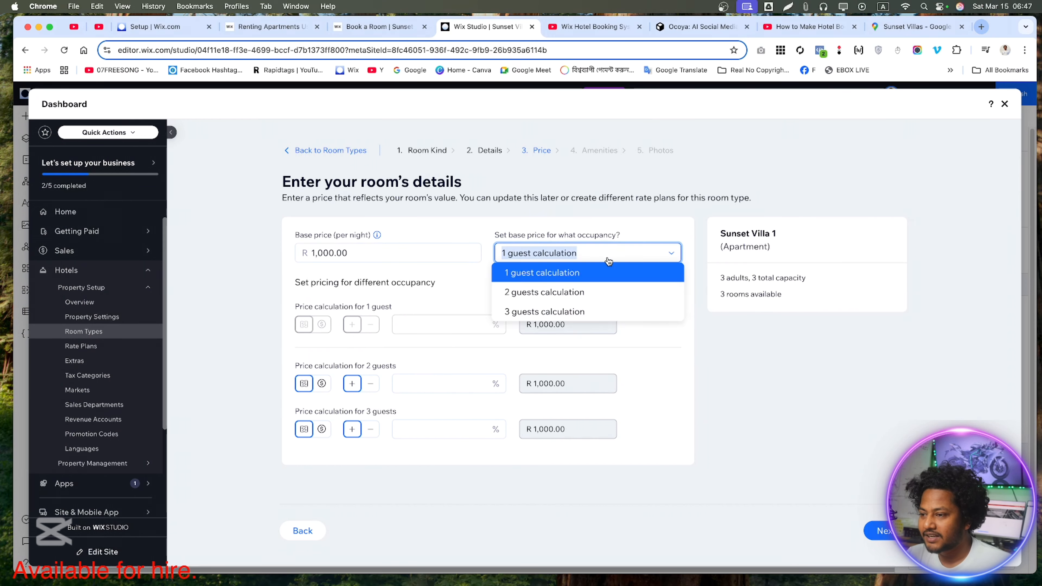
click(599, 291)
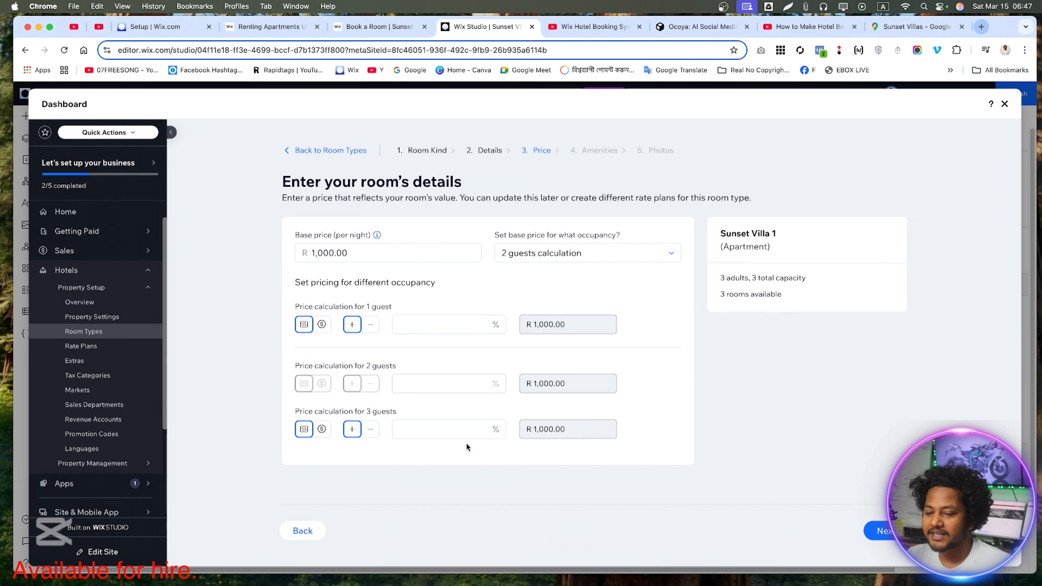
click(468, 330)
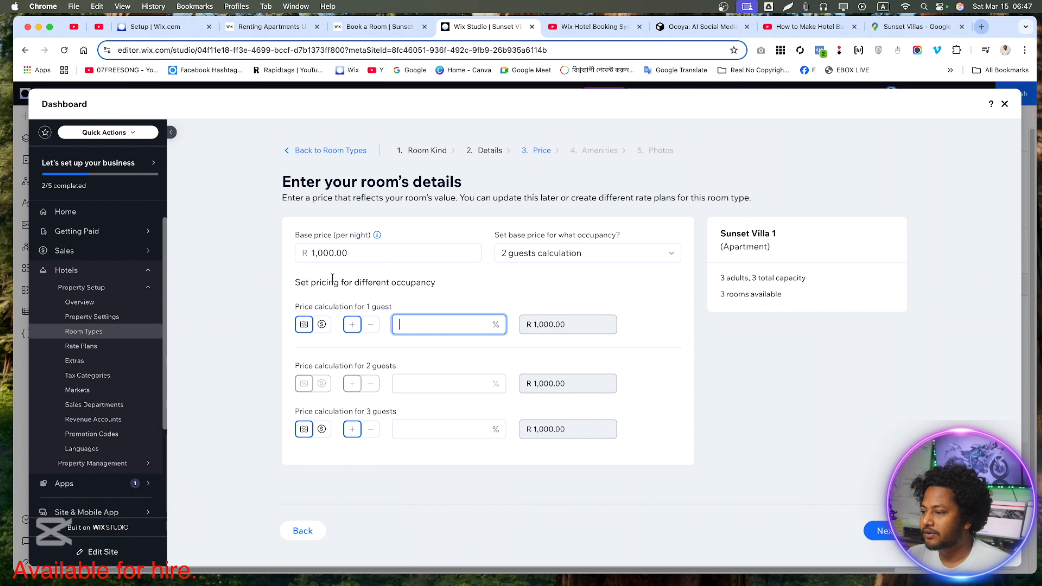
text(50)
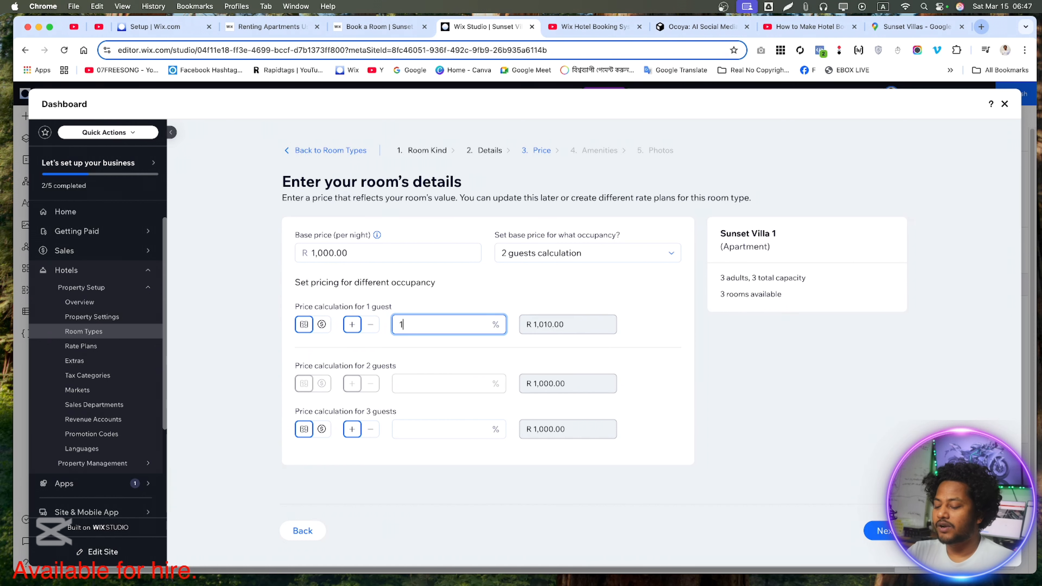
key(BackSpace)
key(BackSpace)
text(300)
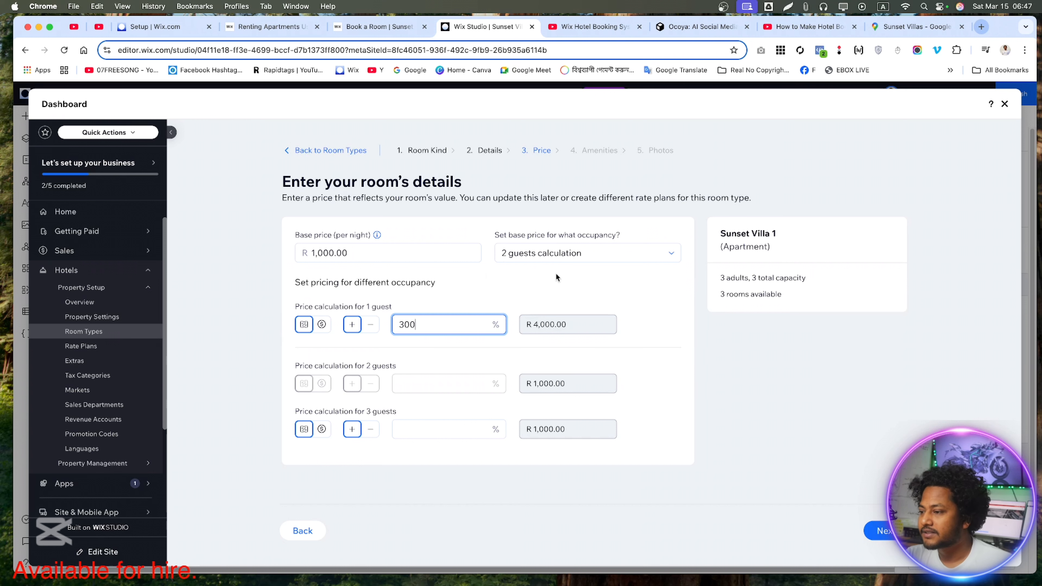
Step: Set the base price occupancy to 1 guest calculation and continue to the room's amenities
click(558, 252)
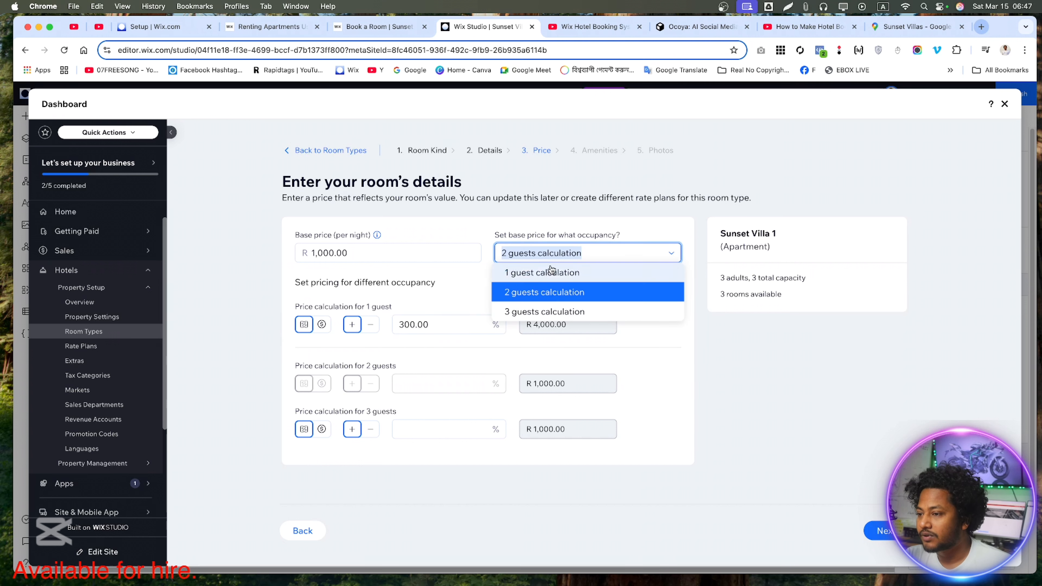
click(562, 271)
click(437, 326)
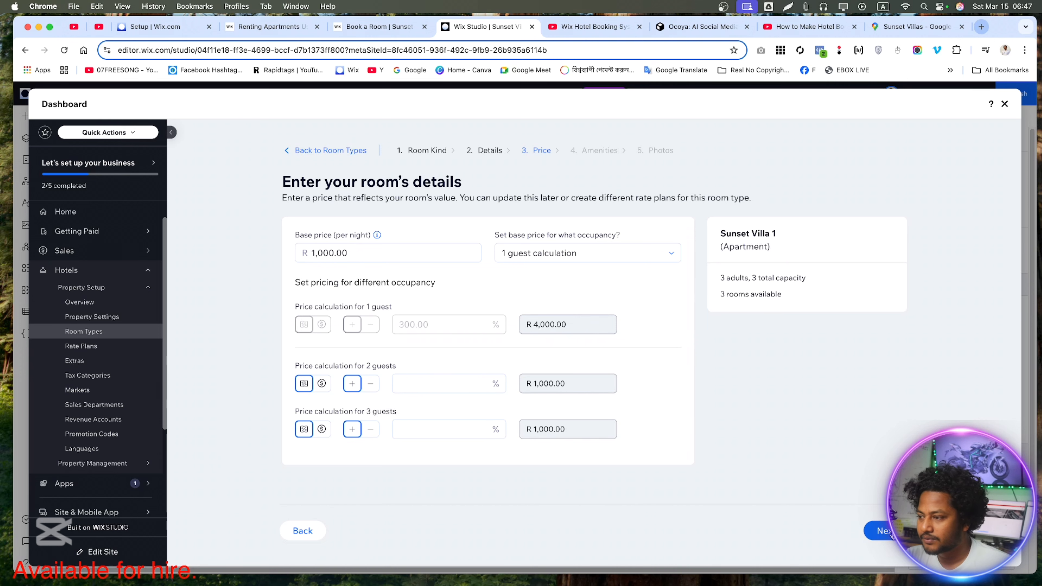
click(878, 531)
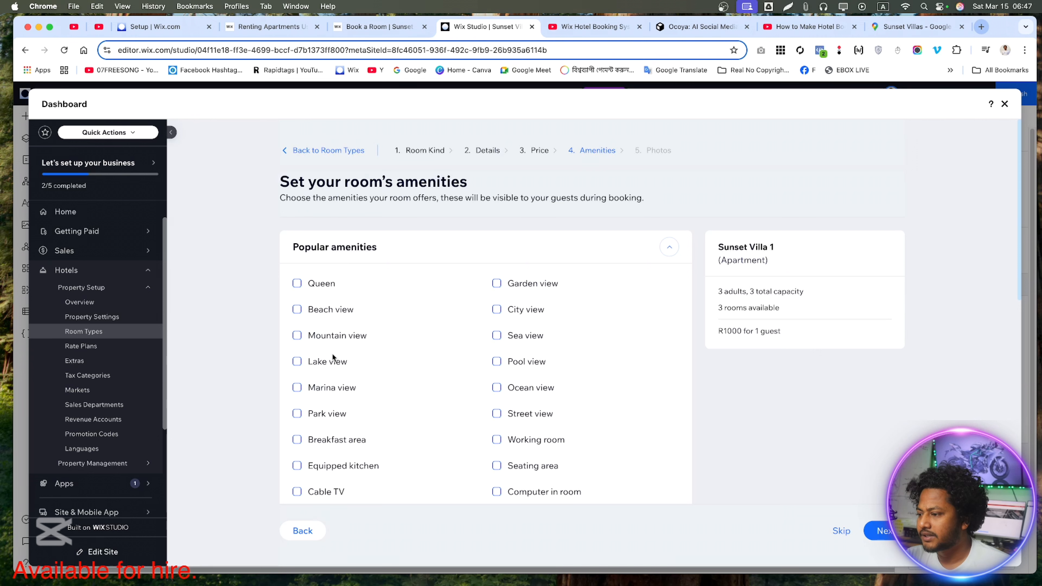
Step: Select the Mountain view, Beach view, City view and Garden view amenities, and Smoking as the smoking condition
click(330, 336)
click(333, 310)
click(537, 311)
click(536, 282)
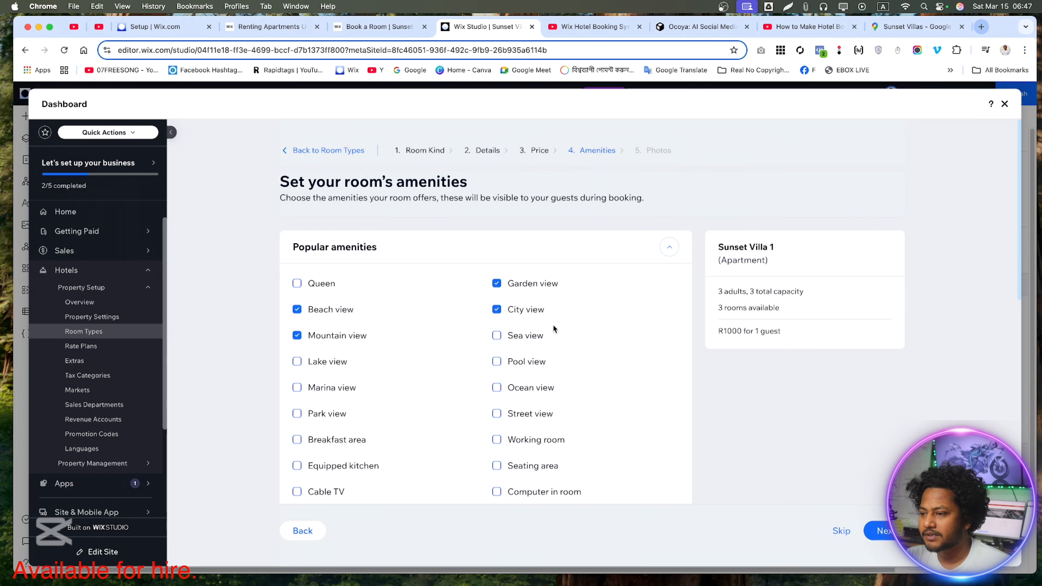
scroll(551, 426, down, 10)
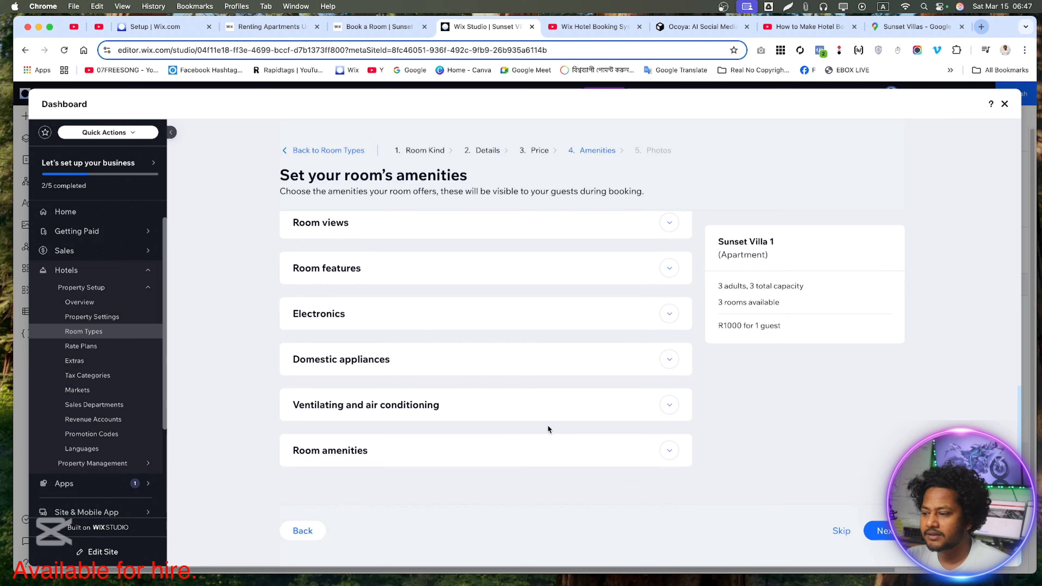
scroll(533, 410, up, 5)
scroll(516, 401, down, 5)
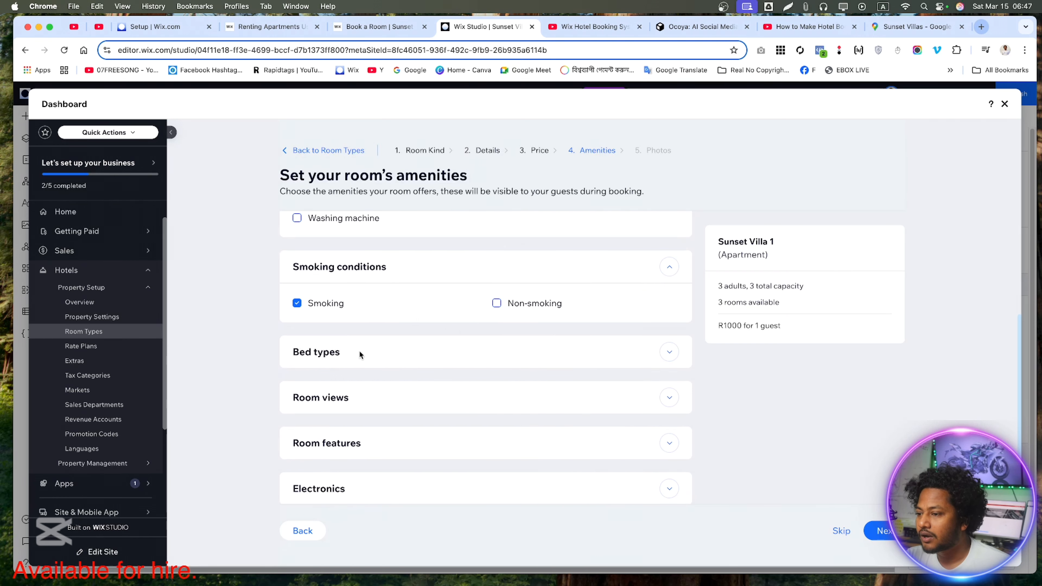
Step: Review the options offered under the bed types, room views and room features amenity sections
click(669, 352)
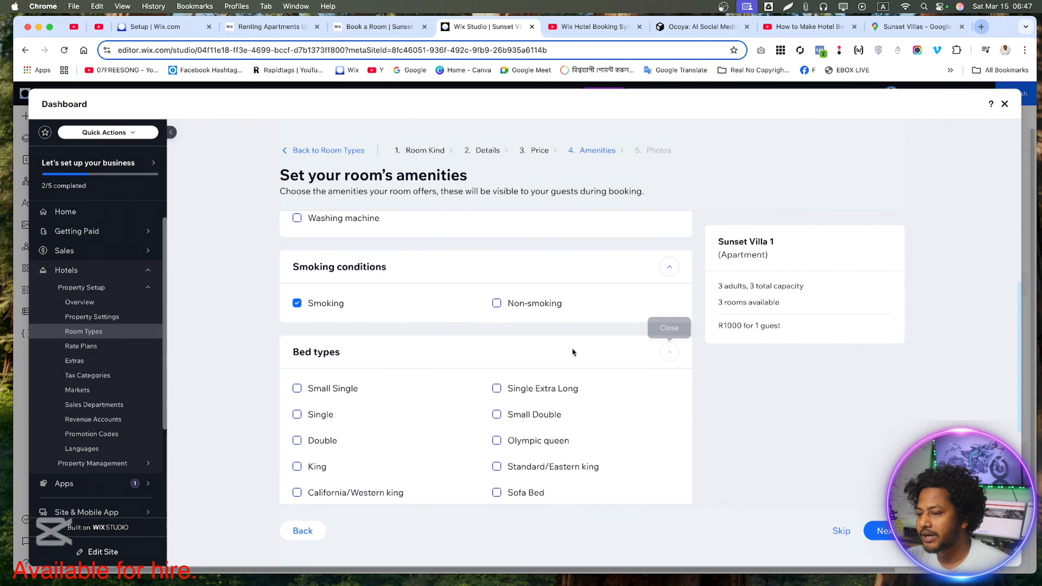
scroll(492, 353, down, 4)
scroll(420, 337, down, 3)
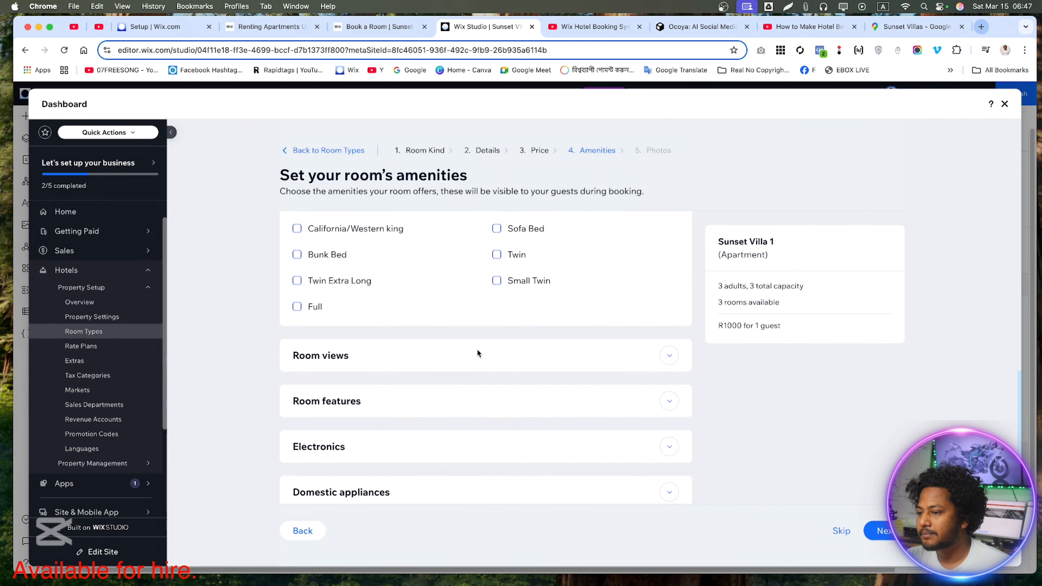
click(669, 355)
scroll(451, 365, down, 5)
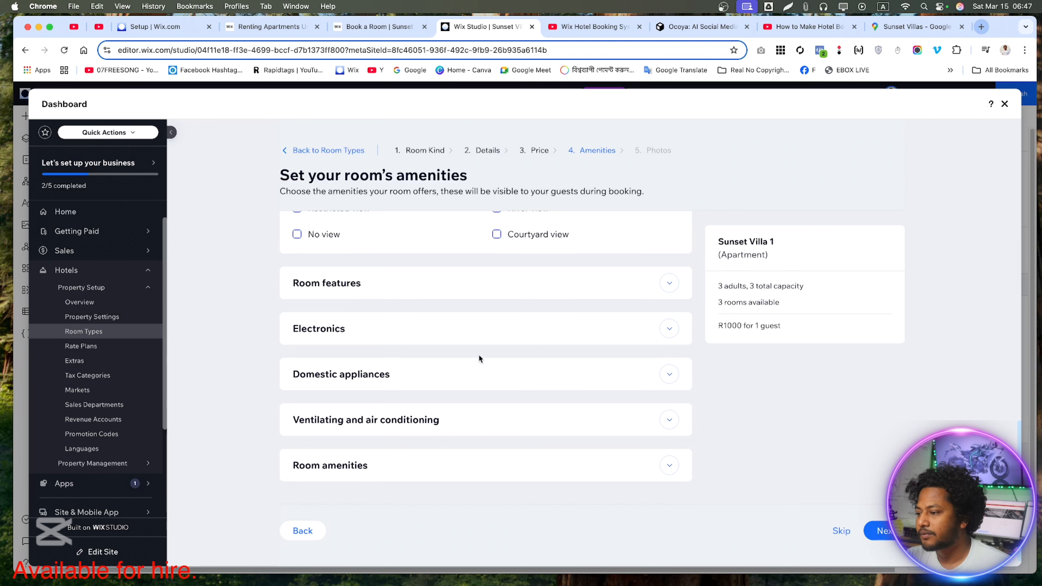
click(669, 283)
scroll(460, 349, down, 6)
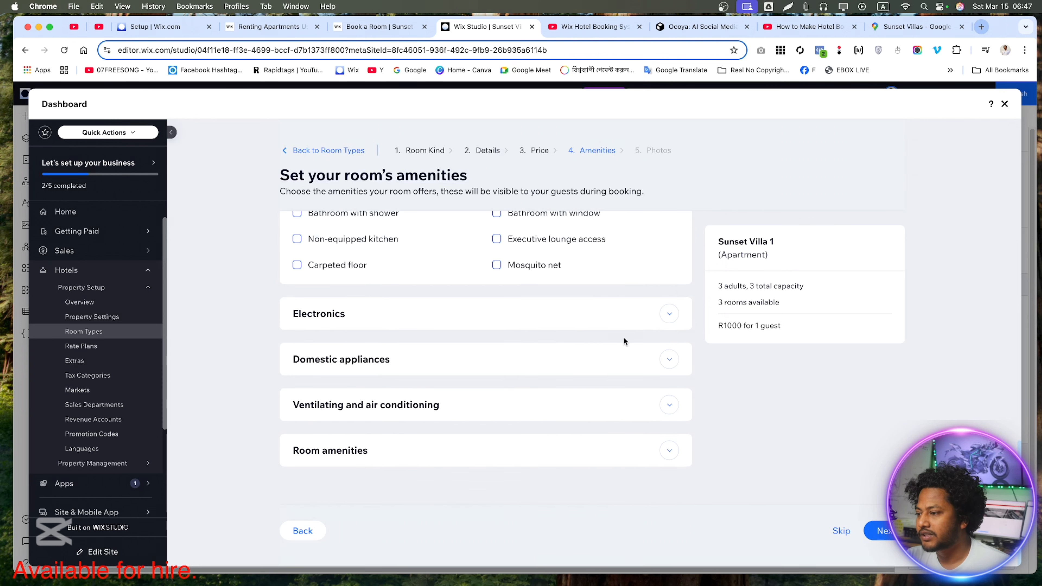
Step: Select Telephone in bathroom and Bedside telephone among the Electronics amenities
click(669, 314)
click(360, 376)
click(346, 404)
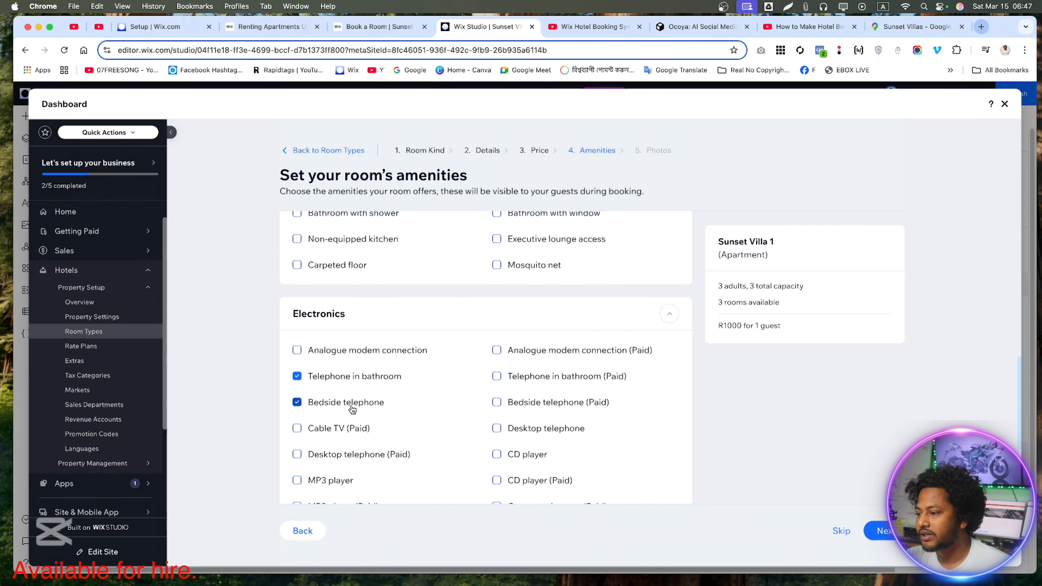
scroll(527, 425, down, 5)
scroll(526, 425, down, 5)
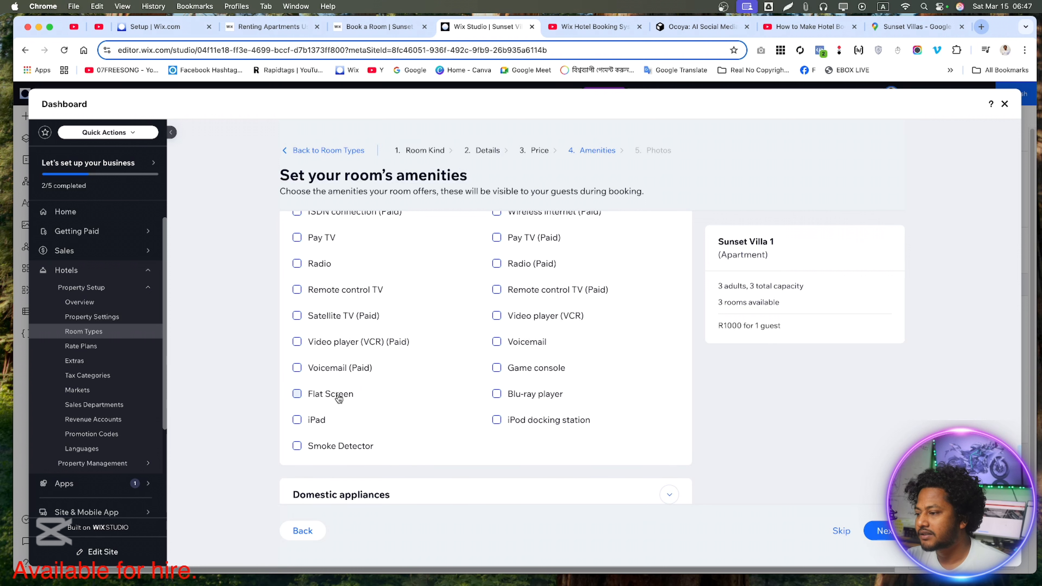
click(338, 394)
click(328, 393)
Step: Review the domestic appliances, ventilating and air conditioning, and room amenities options, and continue to the room photos
scroll(451, 406, down, 3)
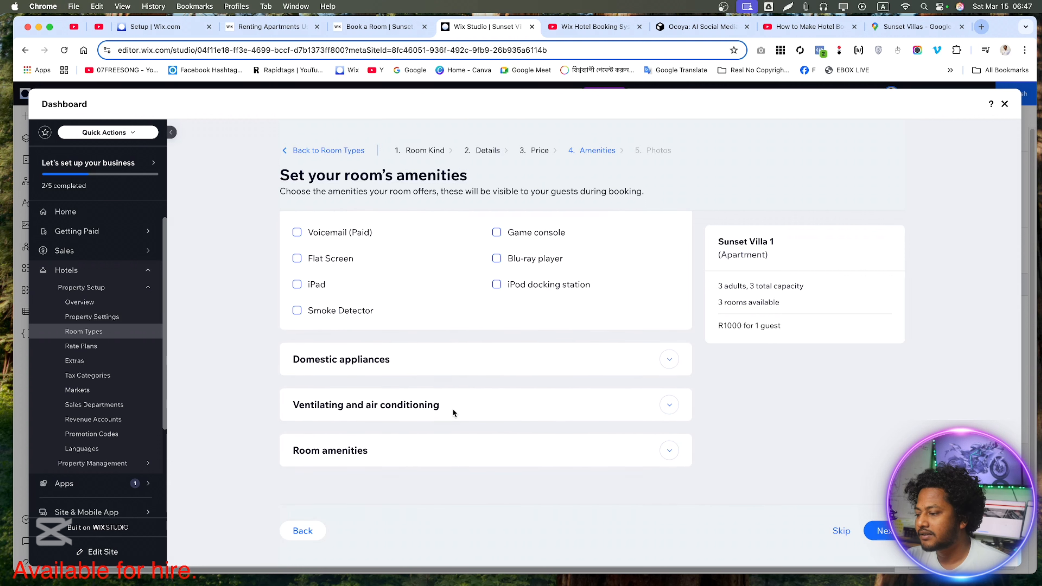
click(669, 359)
scroll(495, 361, down, 5)
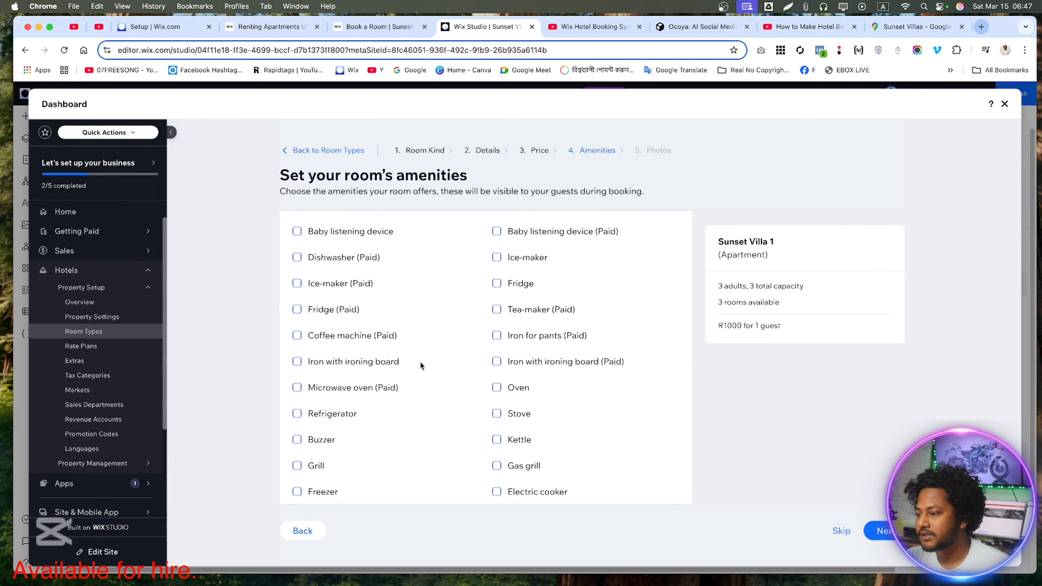
scroll(516, 376, down, 5)
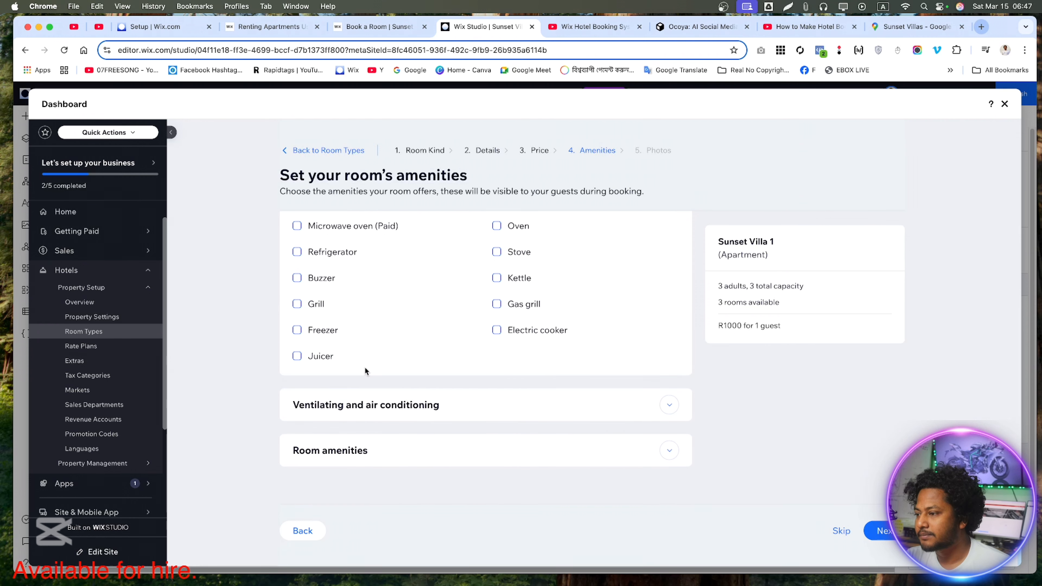
click(669, 404)
scroll(324, 385, down, 5)
click(667, 452)
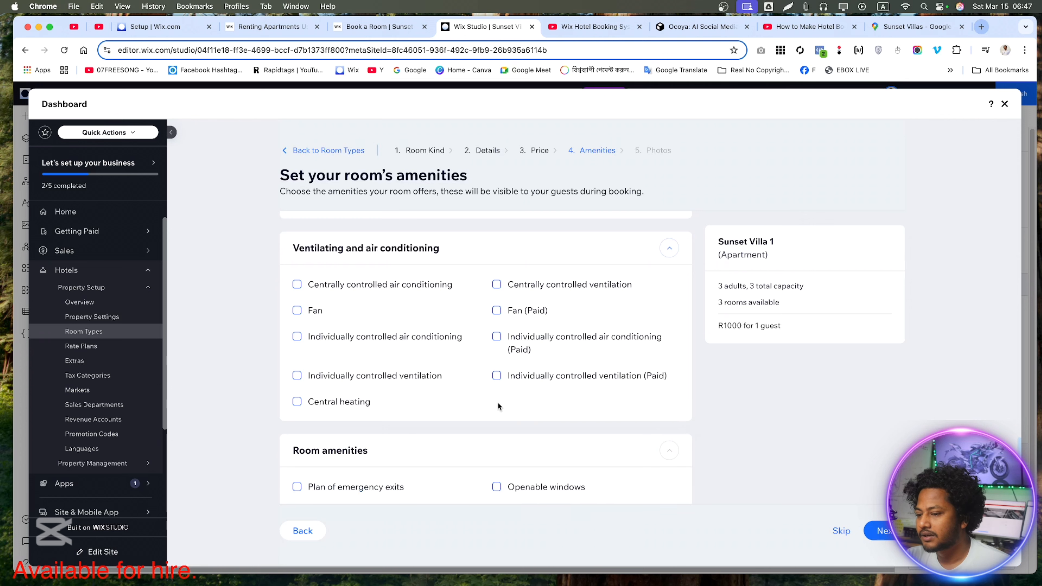
scroll(492, 410, down, 10)
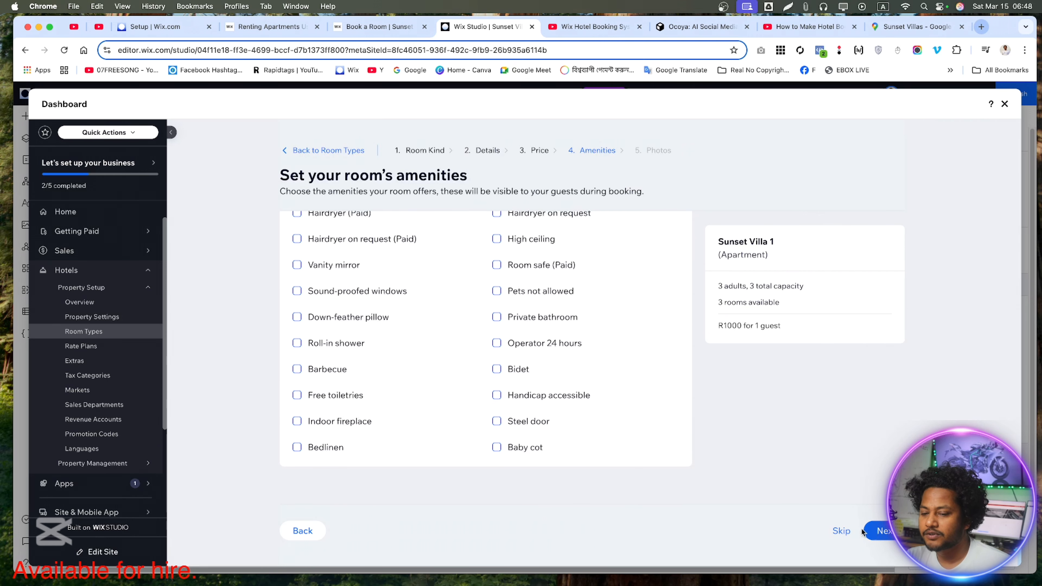
click(883, 532)
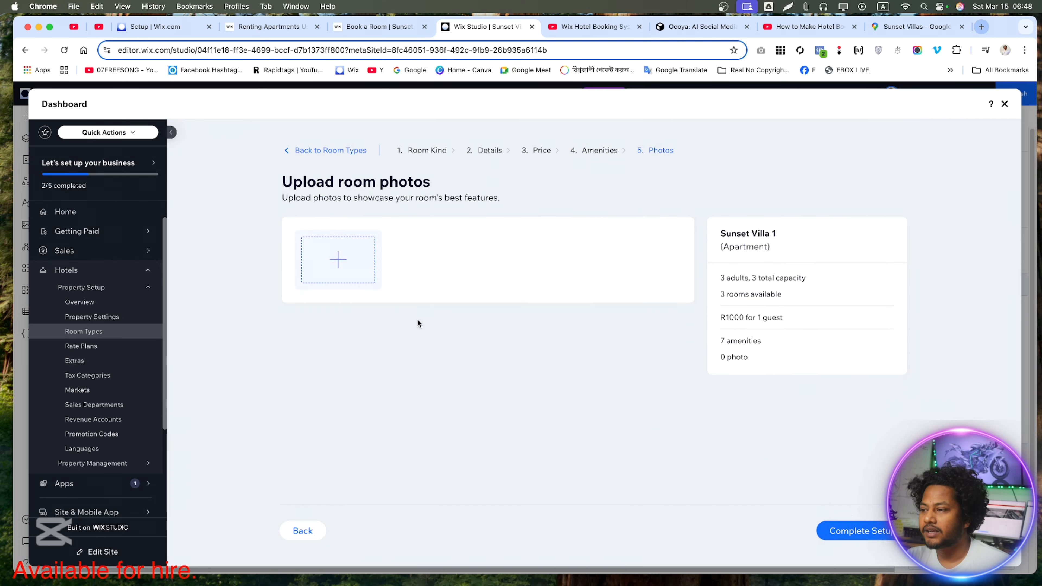
Step: Try to add Sunset Villas 2019 (8).jpeg and the WhatsApp image of the villa exterior to the room, and complete the setup
click(359, 256)
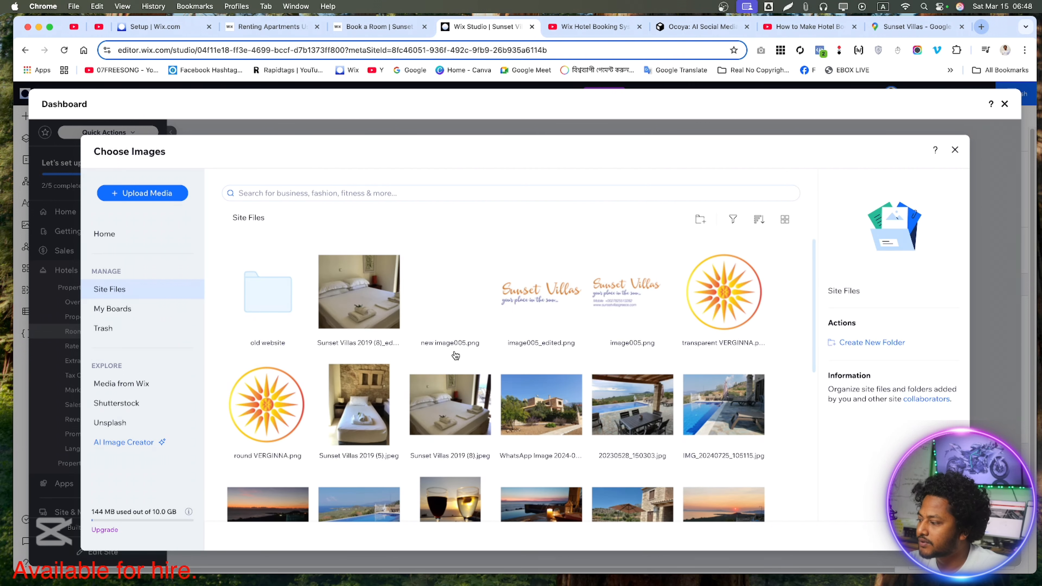
click(542, 405)
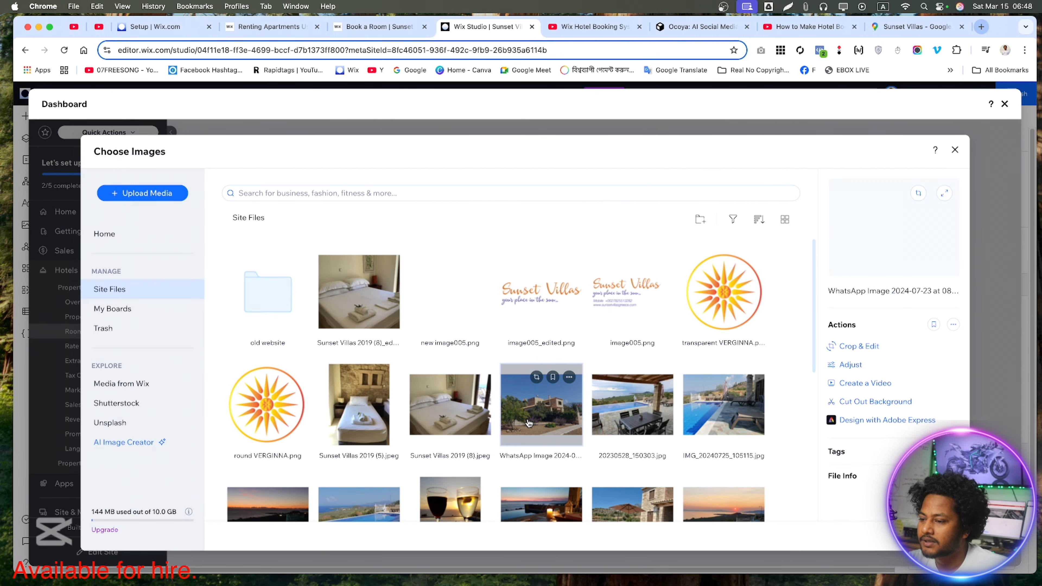
click(436, 412)
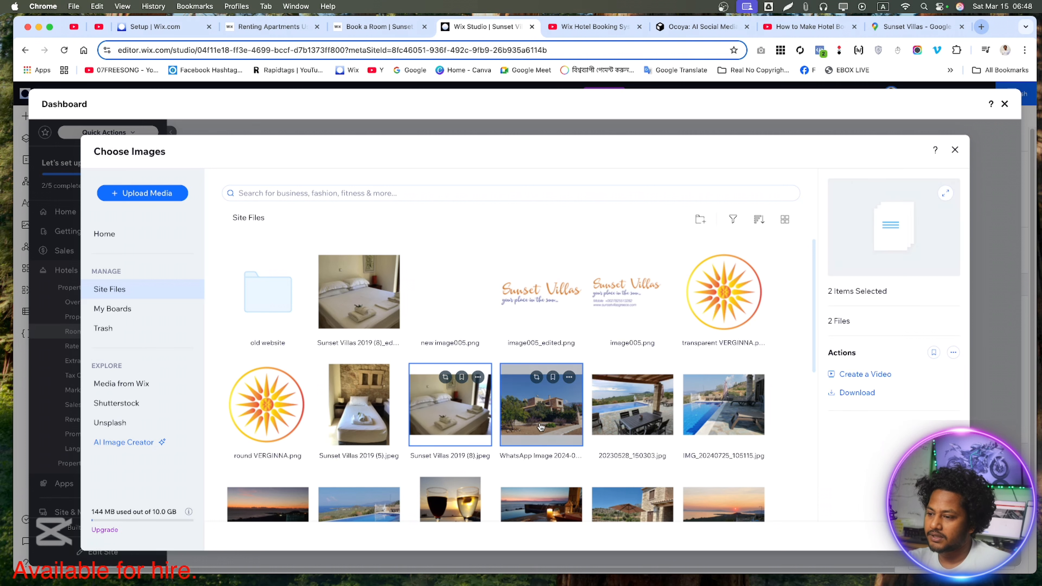
click(929, 536)
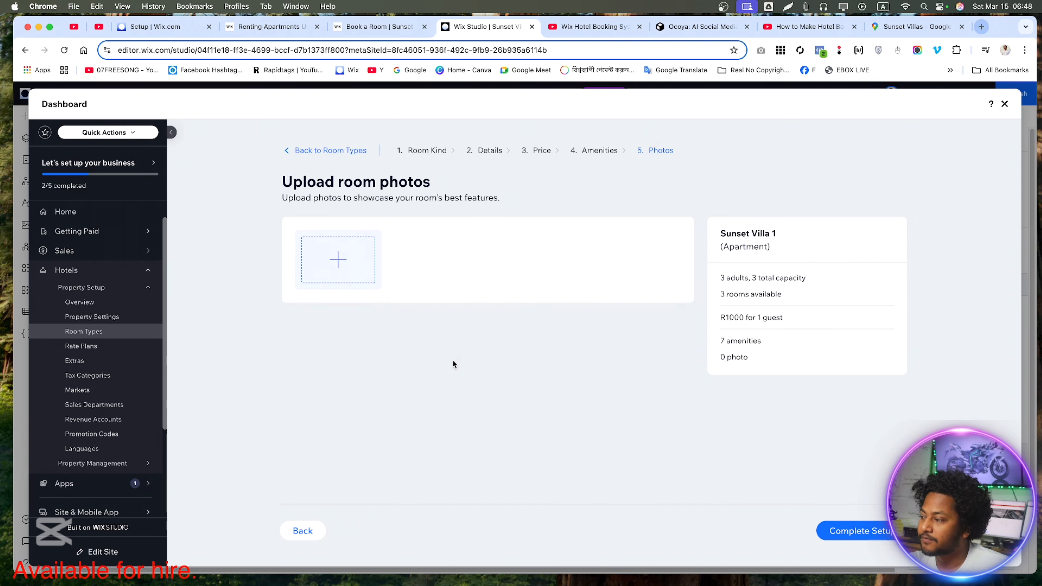
click(866, 530)
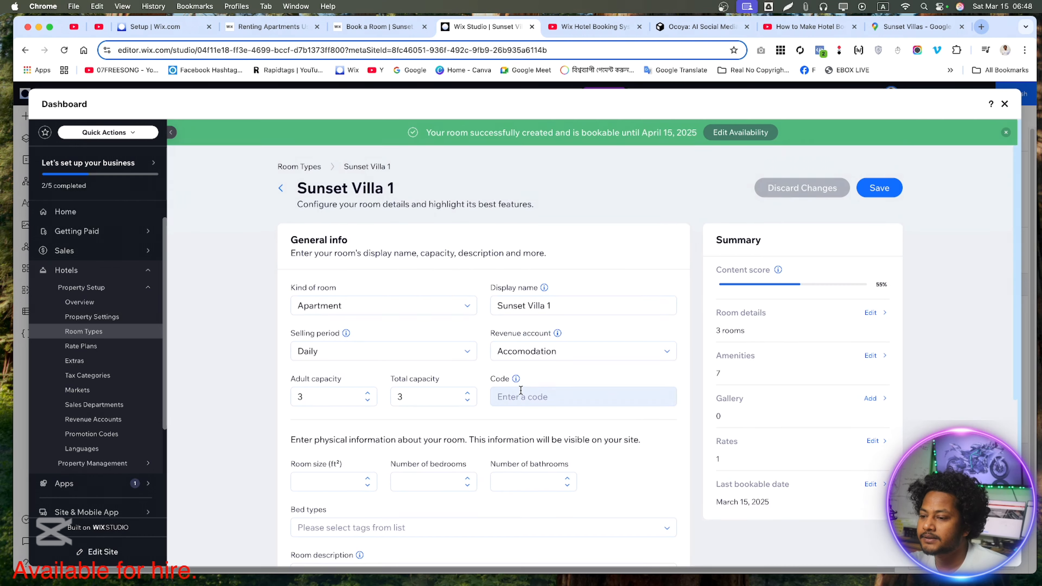
Step: Look through the Sunset Villa 1 general info, room description and management sections, and dismiss the success banner
scroll(282, 395, down, 3)
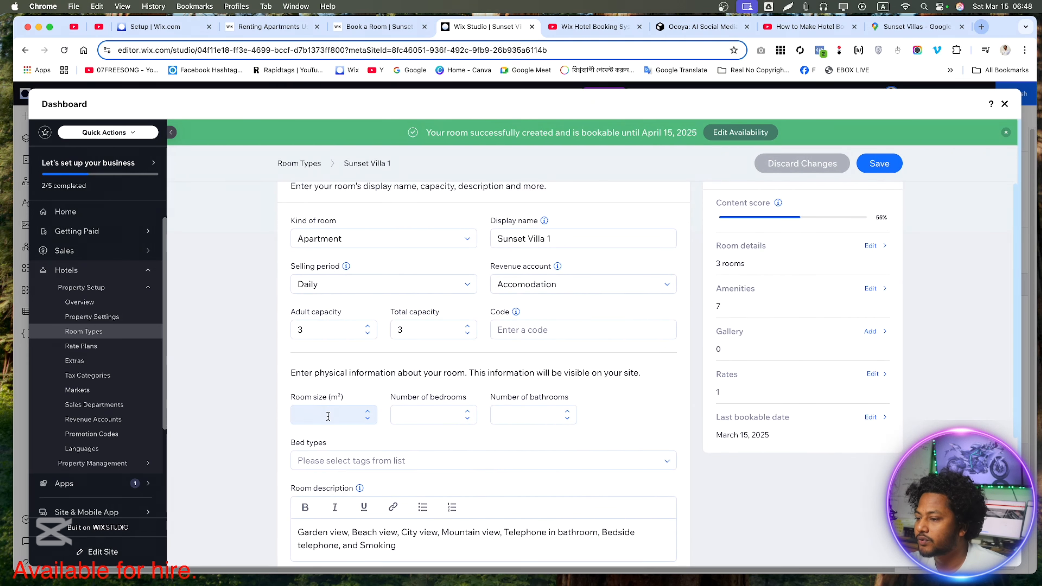
scroll(328, 416, down, 5)
click(398, 441)
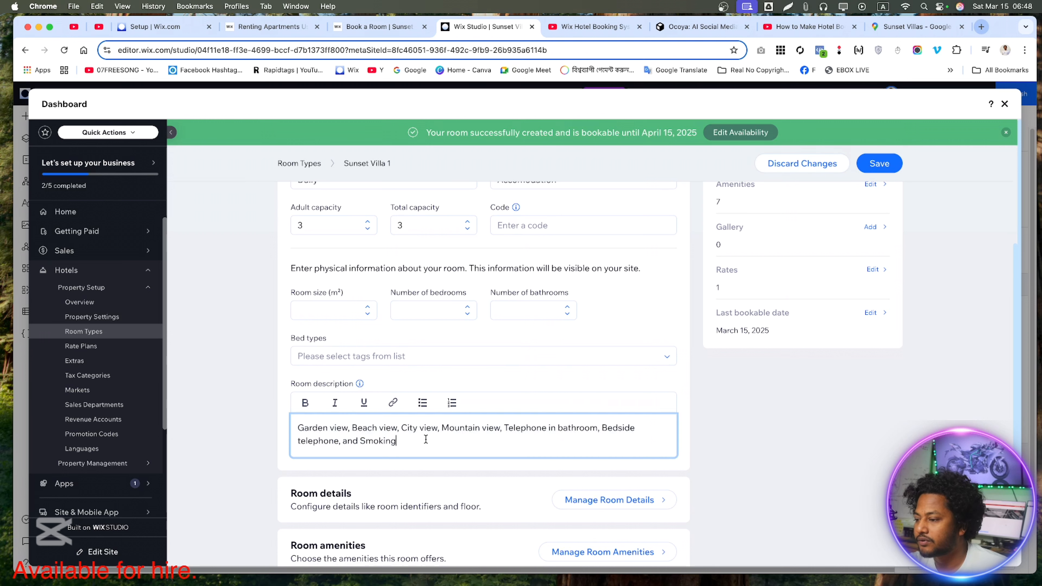
scroll(422, 444, down, 3)
scroll(366, 439, down, 2)
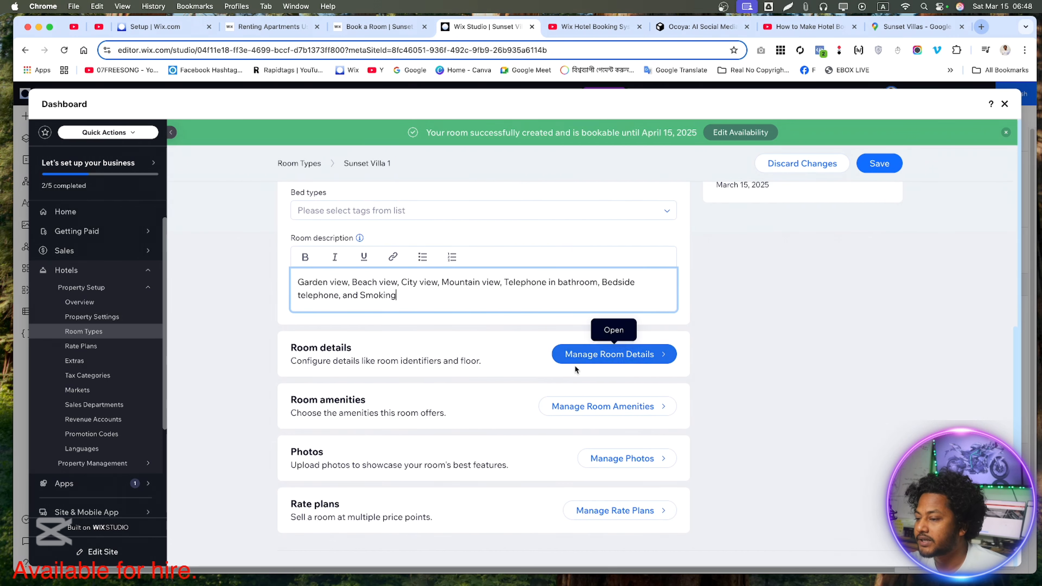
scroll(403, 425, up, 10)
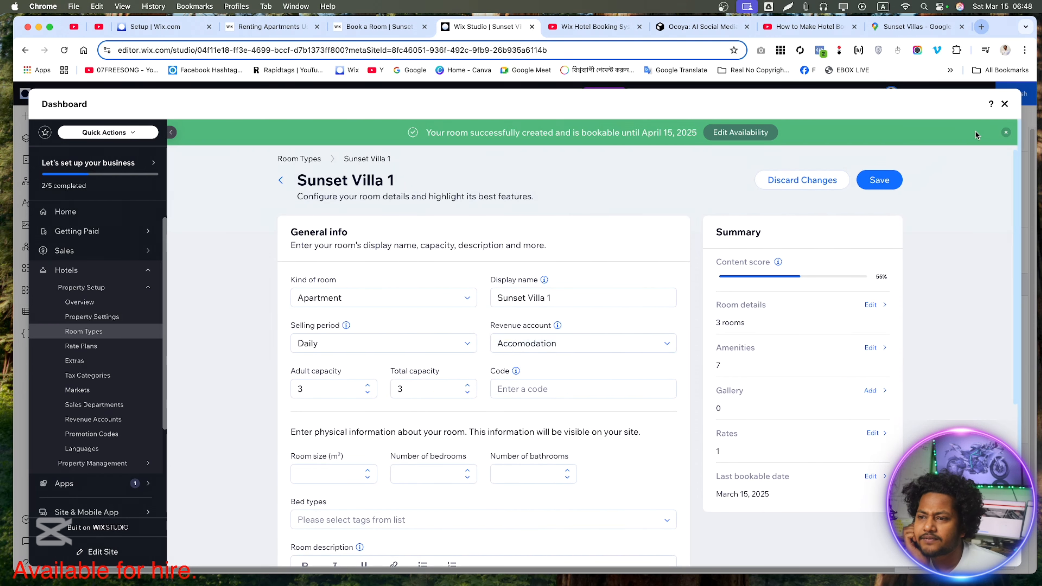
click(1006, 132)
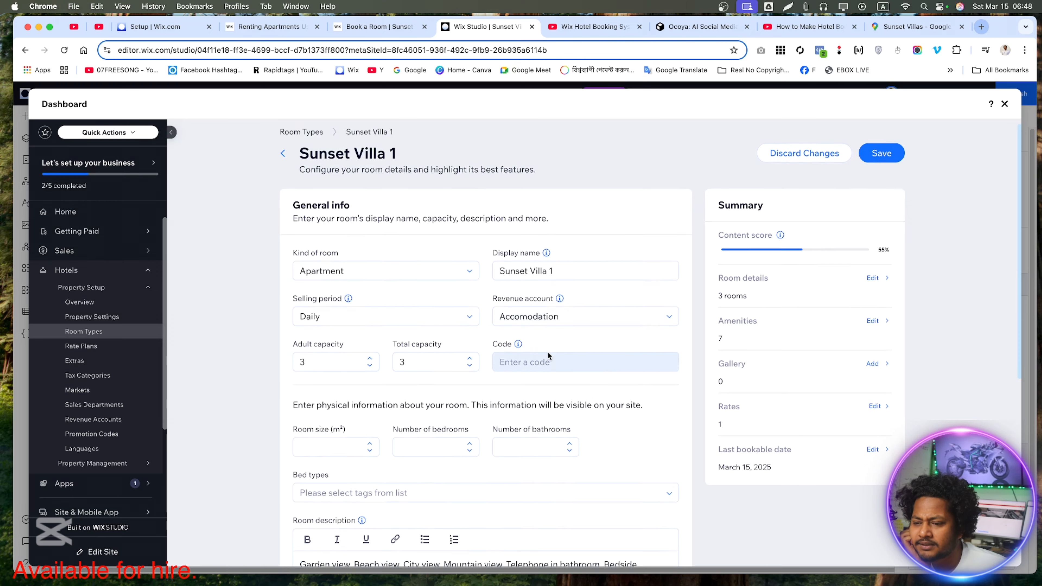
Step: Look over Sunset Villa 1's bedroom, bathroom, bed type and description fields in the general info
scroll(504, 355, down, 2)
scroll(259, 331, up, 1)
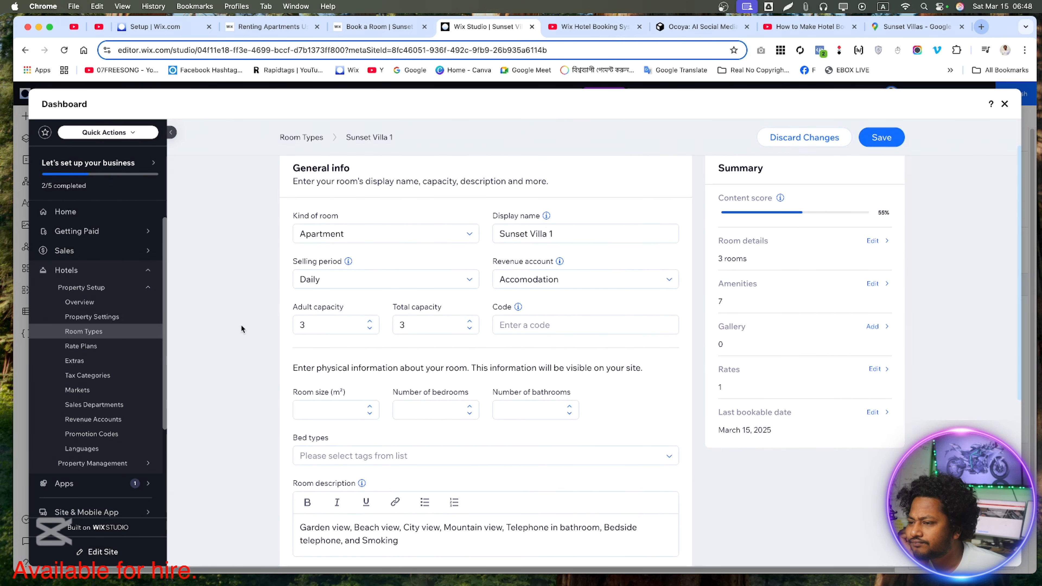
scroll(251, 327, down, 1)
click(433, 371)
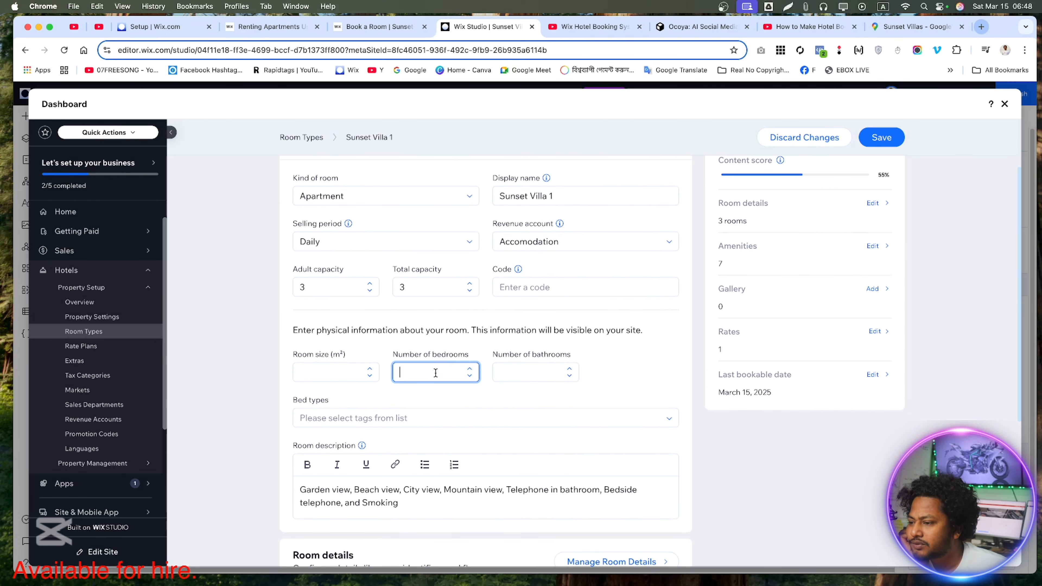
click(522, 368)
scroll(383, 382, down, 4)
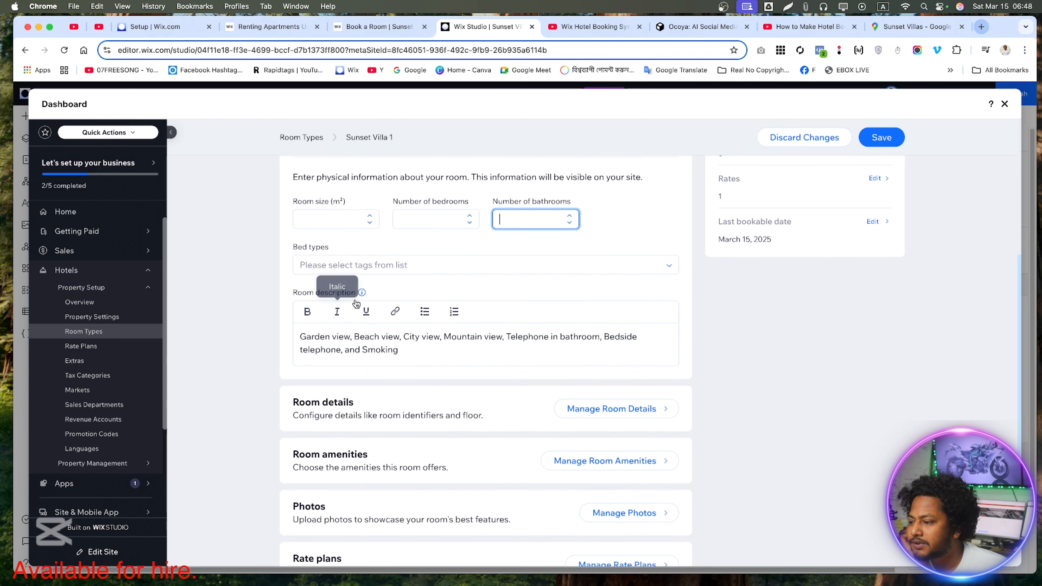
click(381, 270)
click(259, 328)
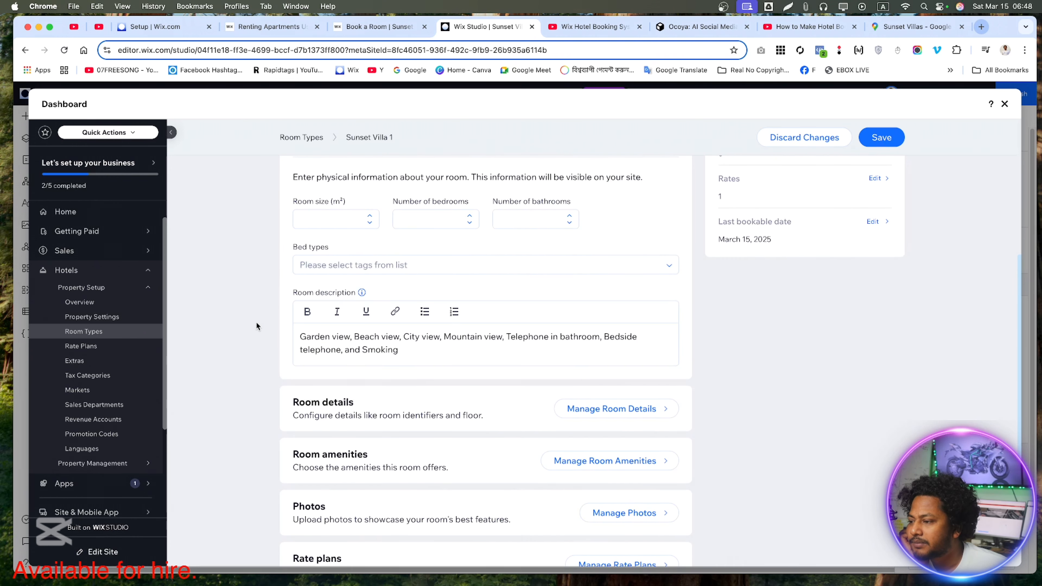
Step: Open the management page for Sunset Villa 1's room details, saving the pending changes, and return to the room page
scroll(356, 402, down, 1)
click(615, 363)
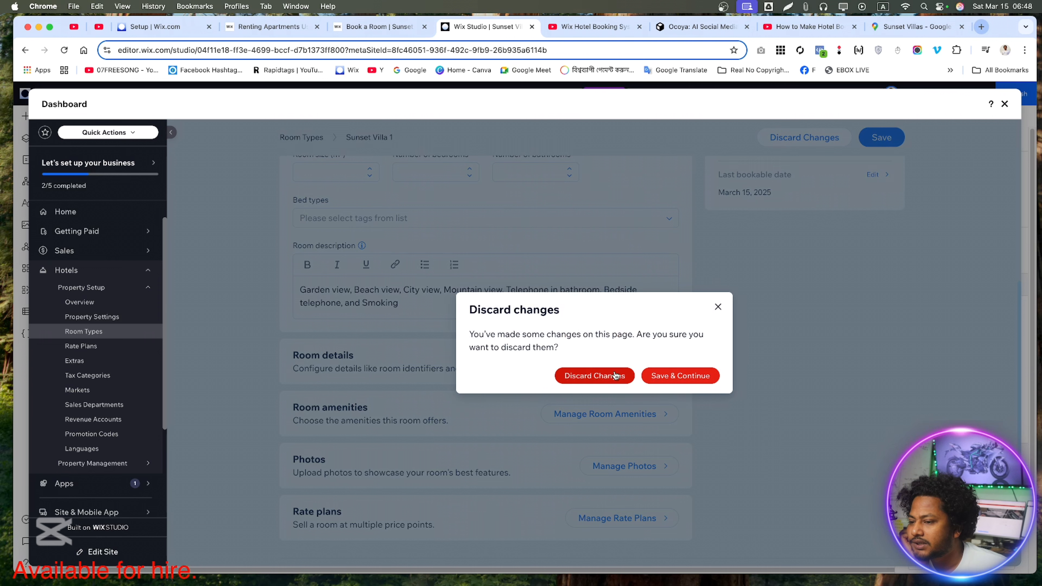
click(680, 376)
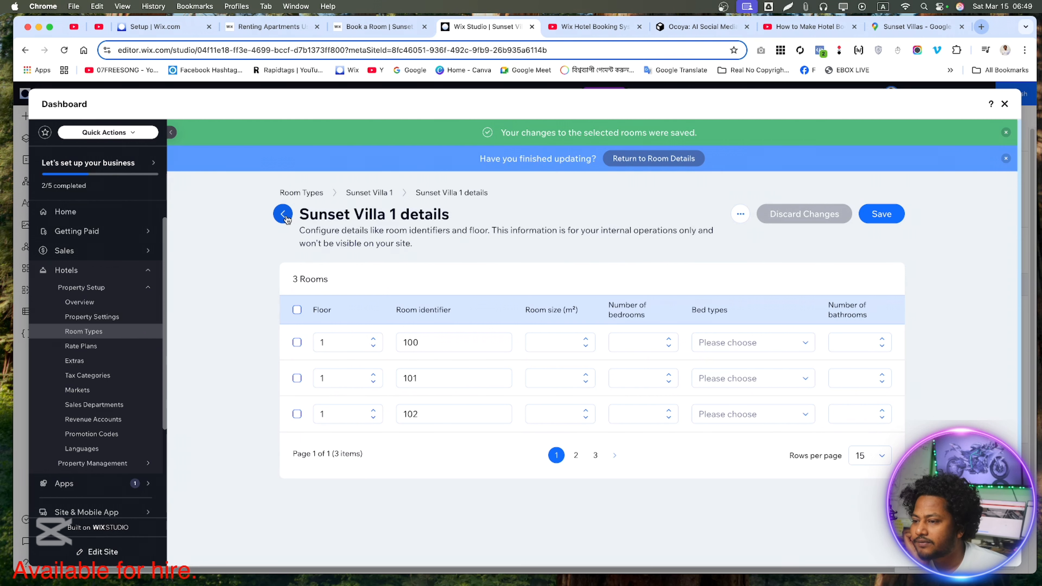
click(283, 213)
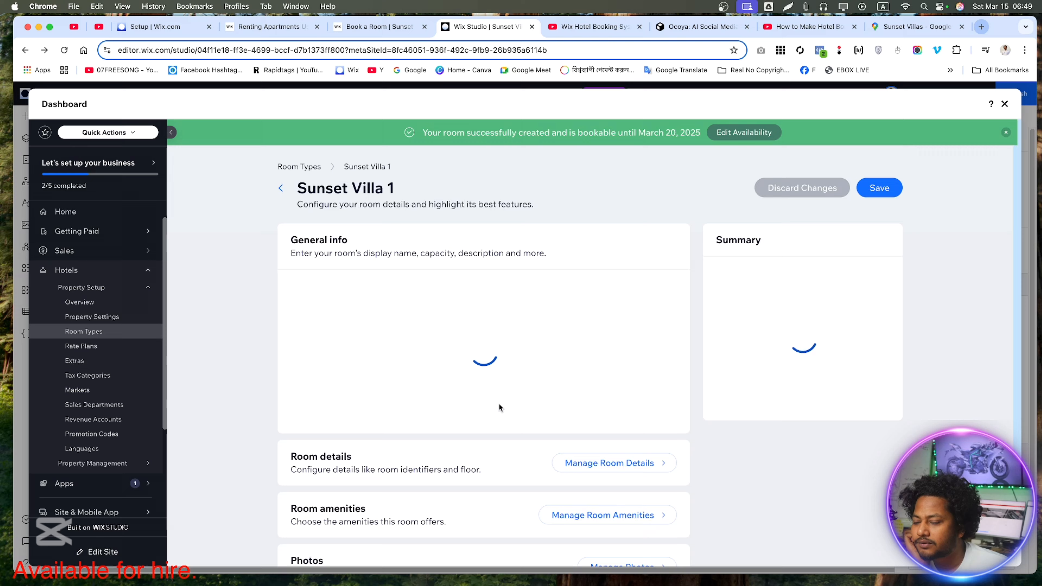
Step: Check Sunset Villa 1's room amenities, and open the management of its rate plans
scroll(393, 424, down, 5)
scroll(393, 424, down, 4)
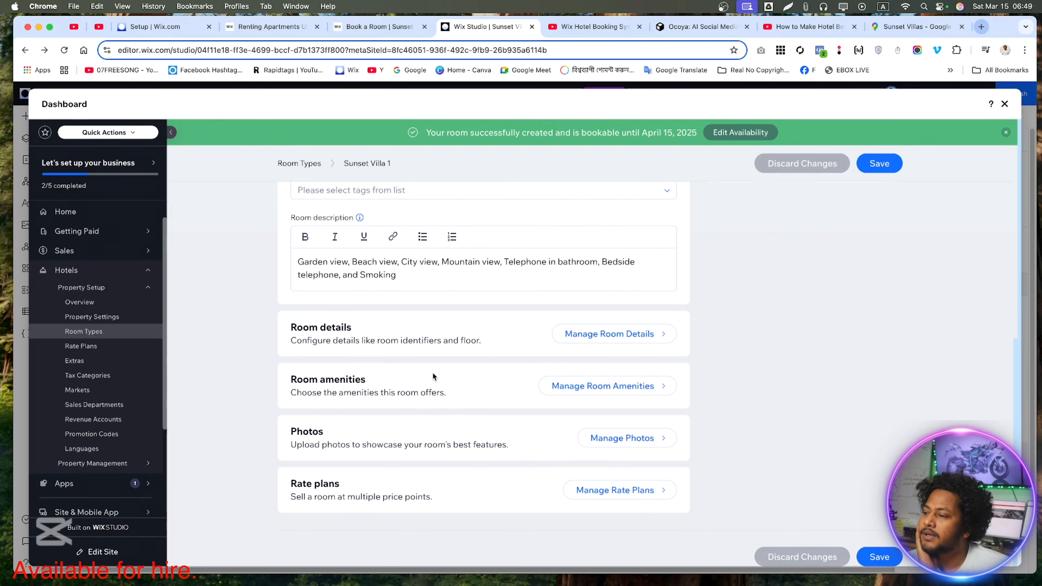
click(622, 397)
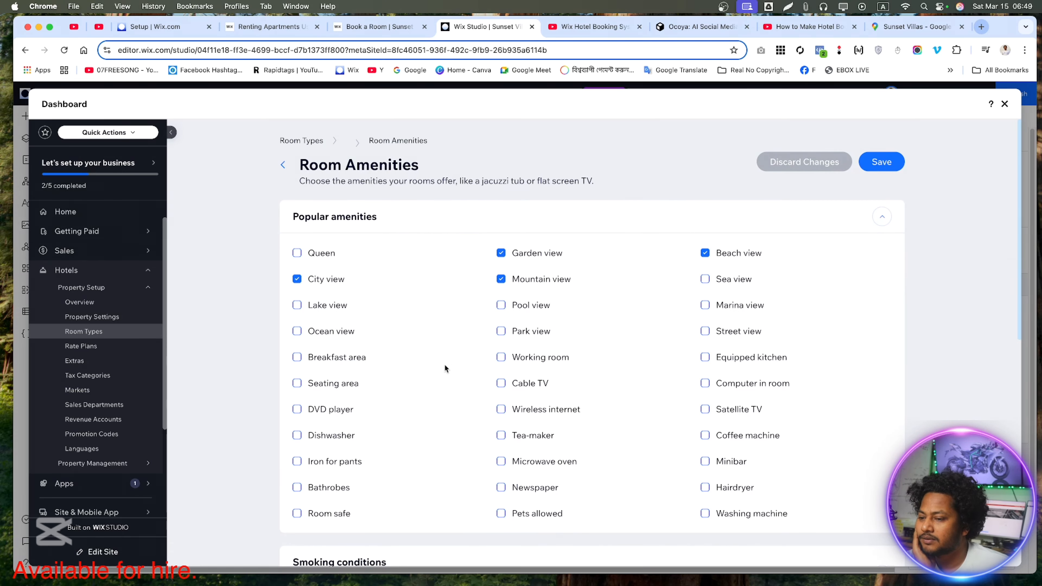
click(286, 195)
scroll(401, 509, down, 10)
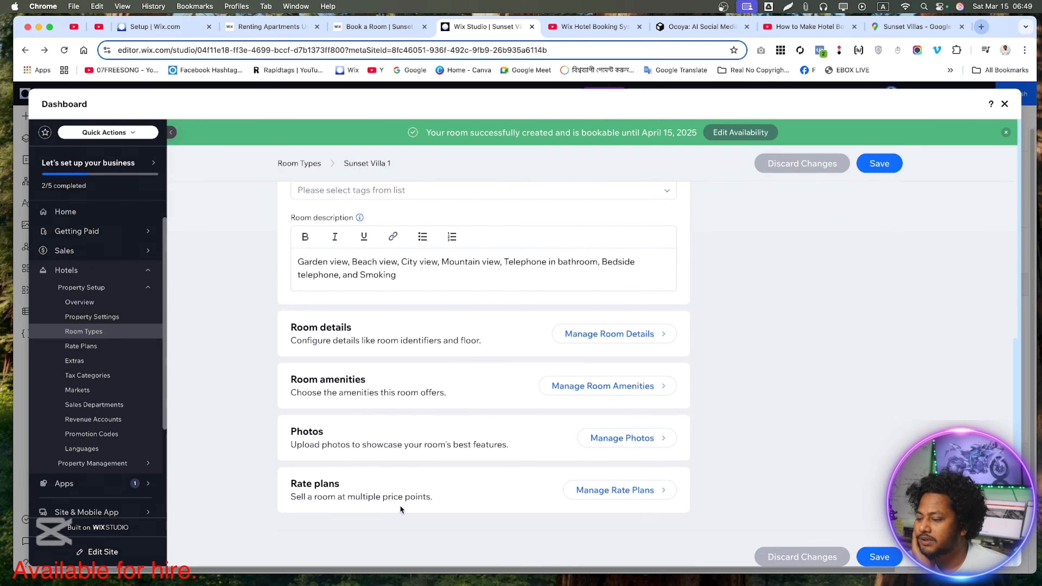
click(653, 494)
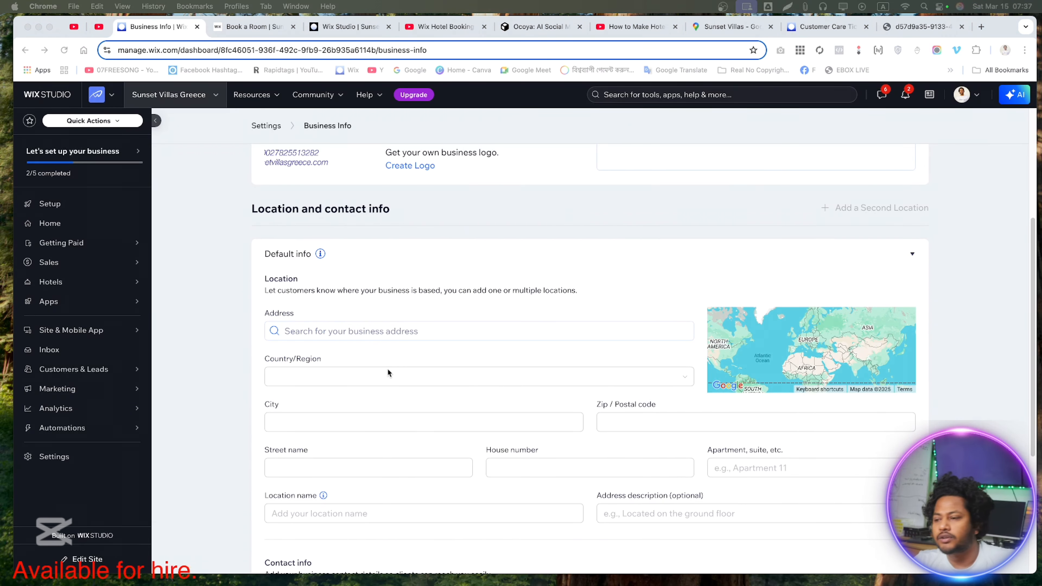
Step: Search for the villa's full address as the business location and pick the Kannas Mani Luxury Suites suggestion
click(371, 331)
text(Sunset Villas, Stoupa, Mani, Peloponnese 24024 Greece)
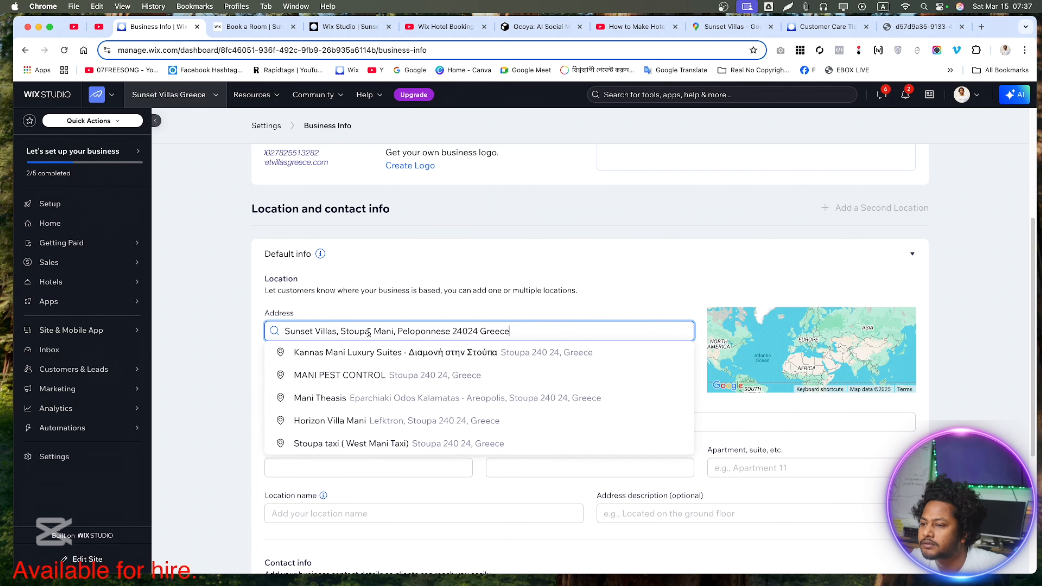
click(443, 353)
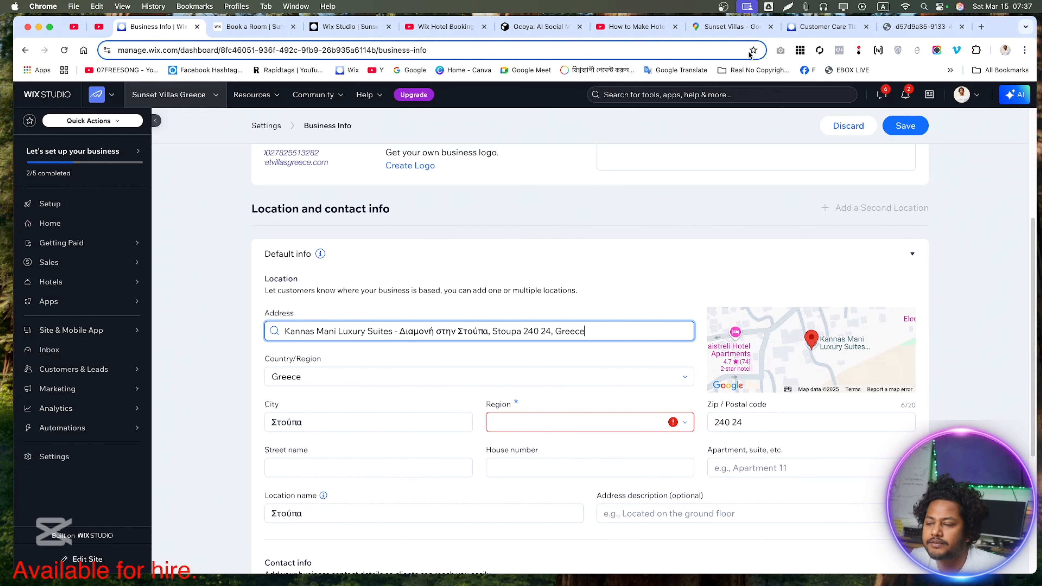
Step: Switch to Google Maps, search for the villa's full address and try to copy the Sunset Villas suggestion
click(732, 27)
click(197, 191)
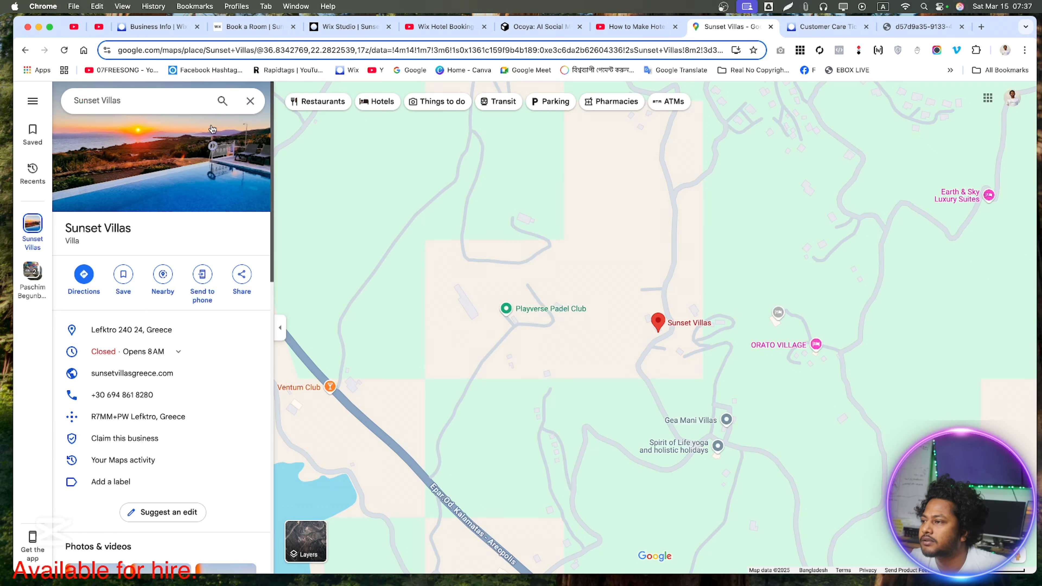
click(142, 104)
key(super+a)
text(v)
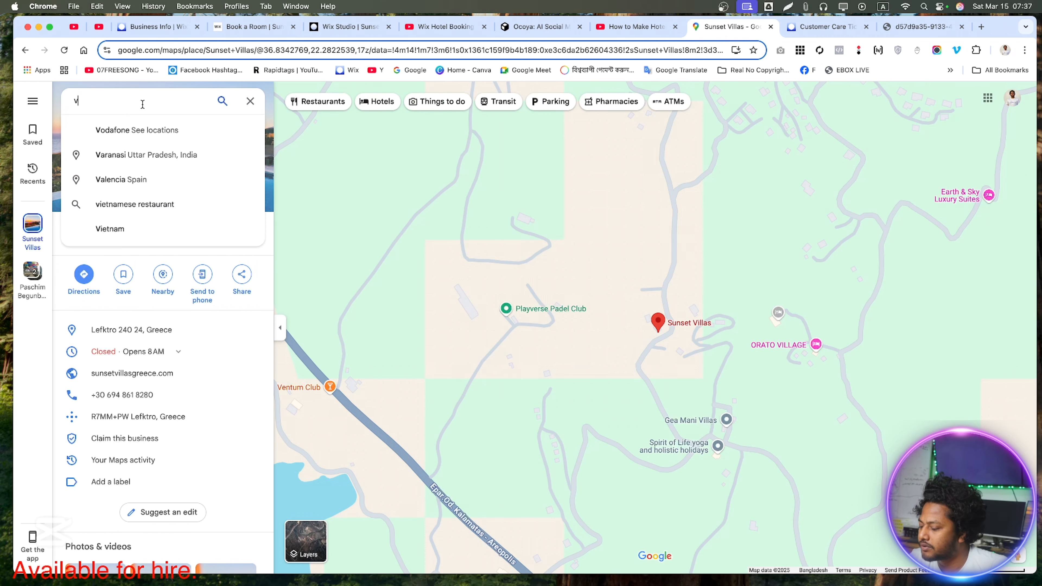
key(BackSpace)
key(super+v)
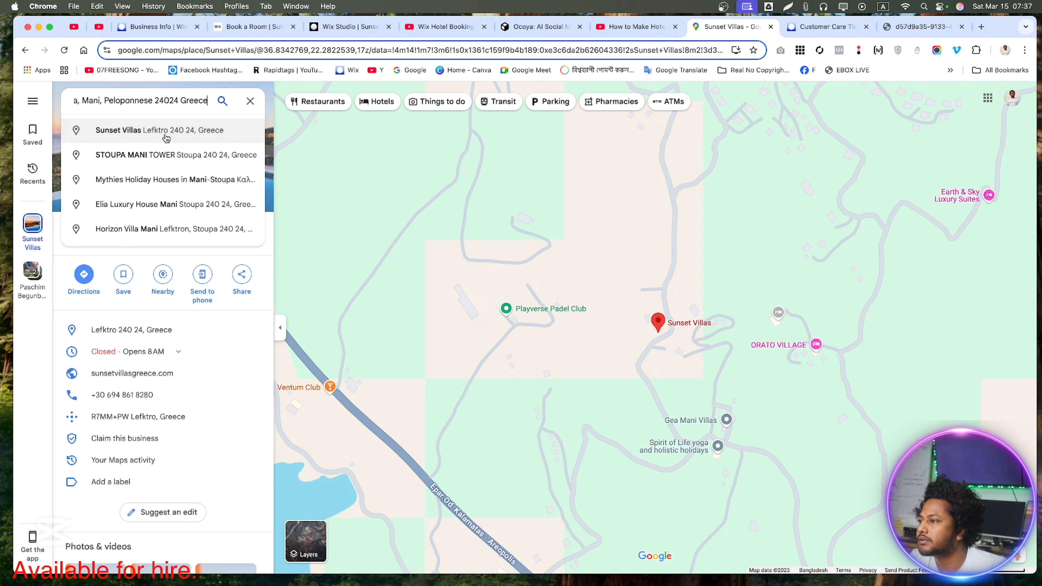
drag(225, 131, 88, 142)
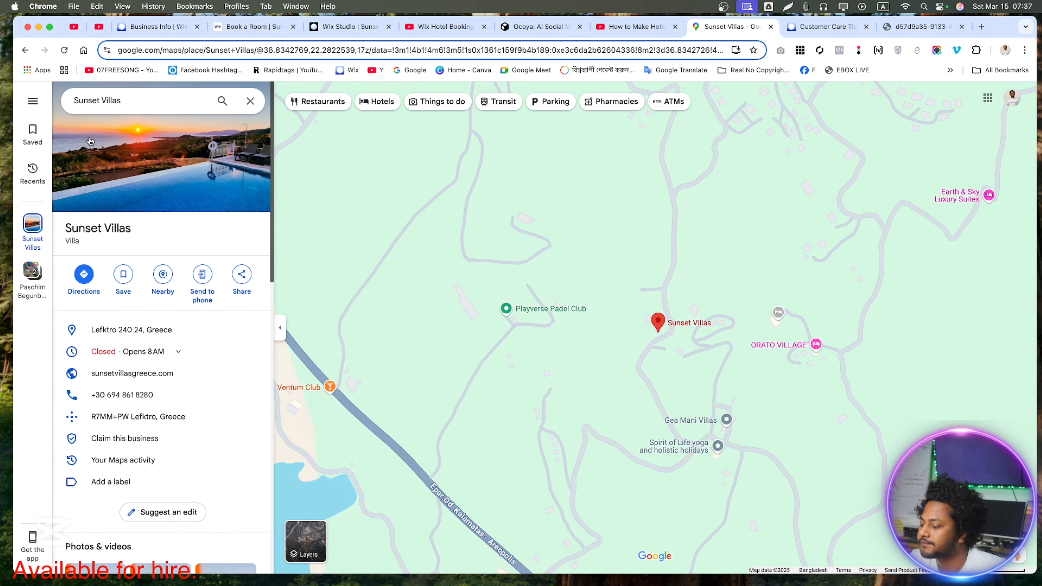
Step: Search the map again for the villa's full address and copy the name and address suggested for Sunset Villas
drag(154, 100, 58, 104)
text(Sunset Villas, Stoupa, Mani, Peloponnese 240 24, Greece)
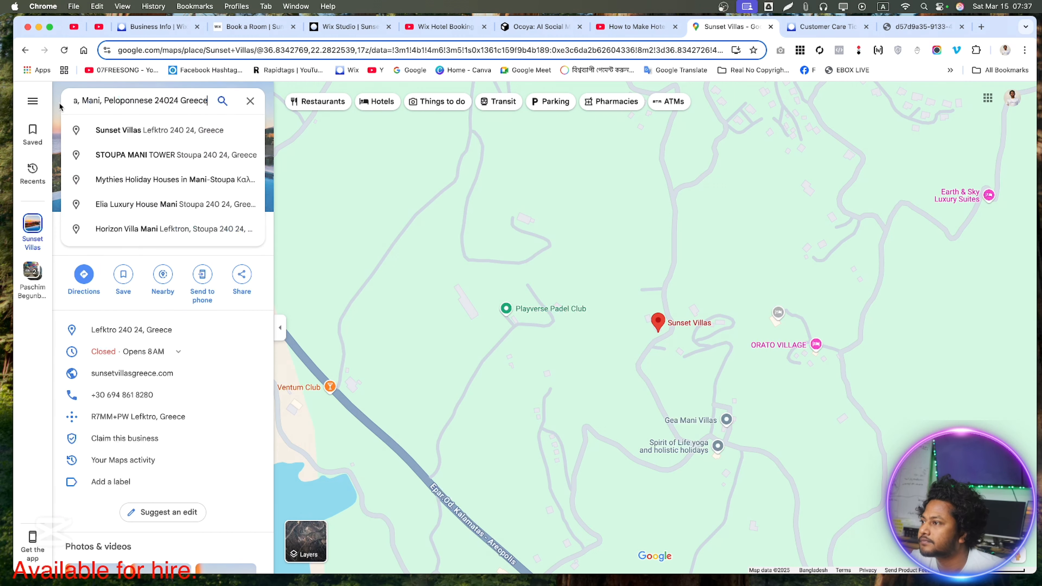
drag(240, 133, 92, 140)
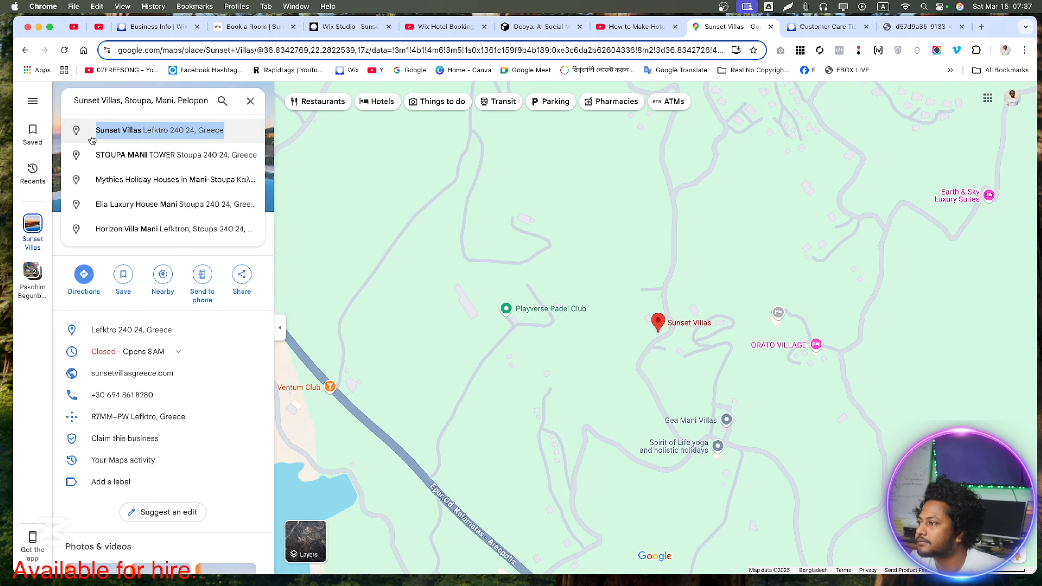
key(super+c)
click(92, 140)
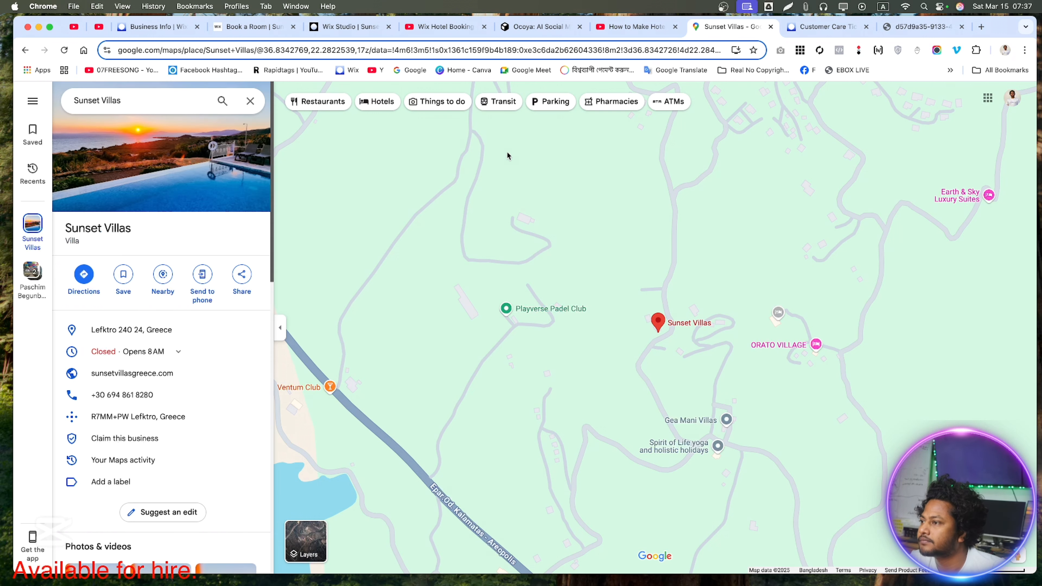
Step: Return to the Wix Business Info page and replace the business address with the copied Sunset Villas location, choosing its suggestion
click(824, 26)
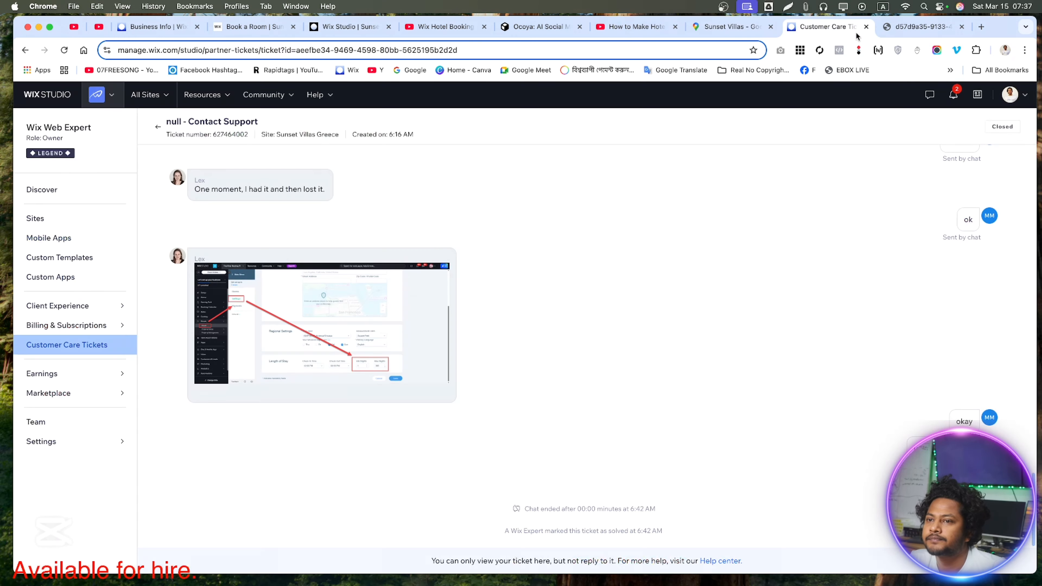
click(172, 26)
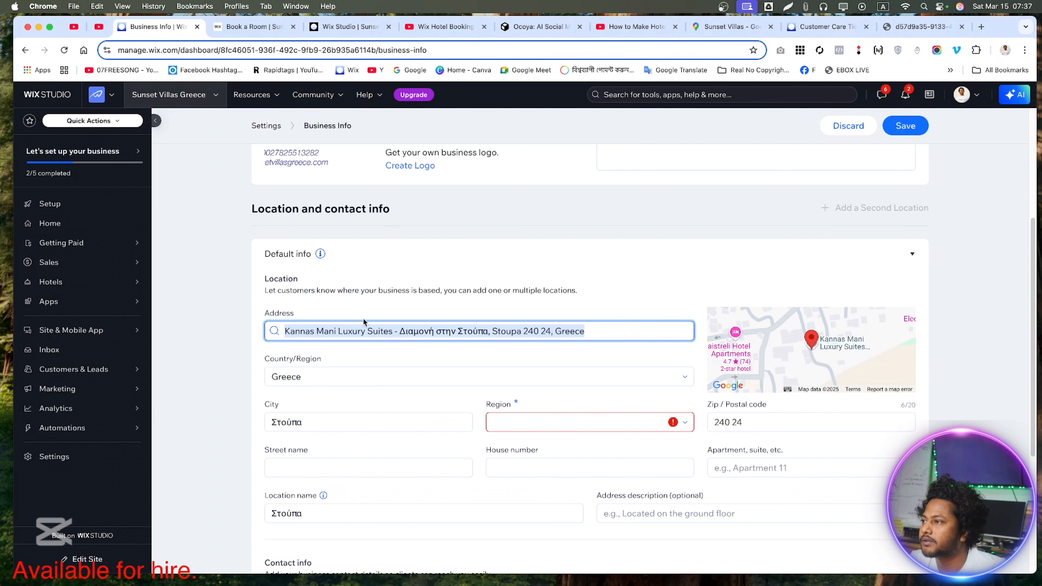
key(super+v)
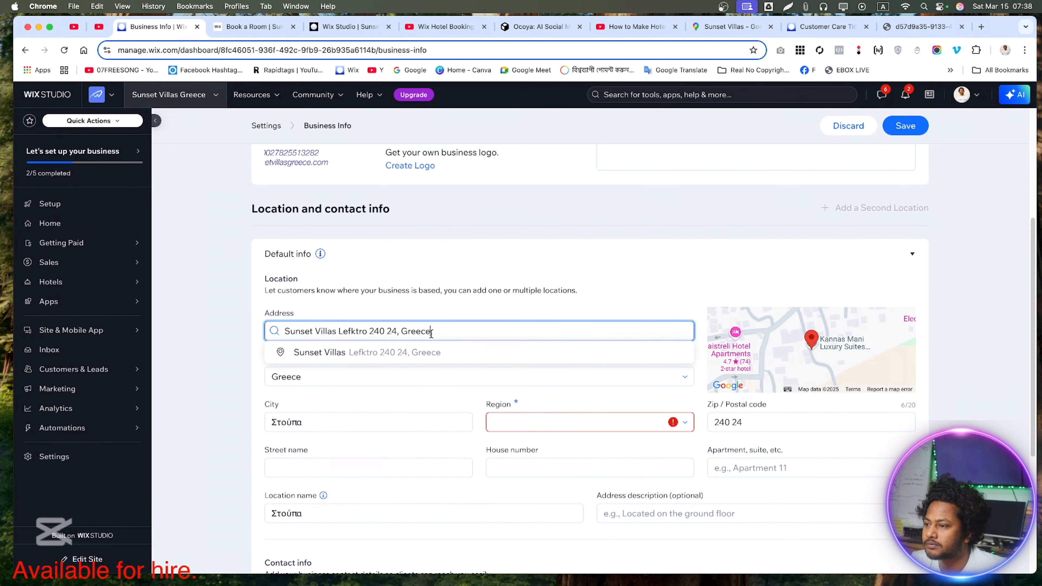
click(403, 355)
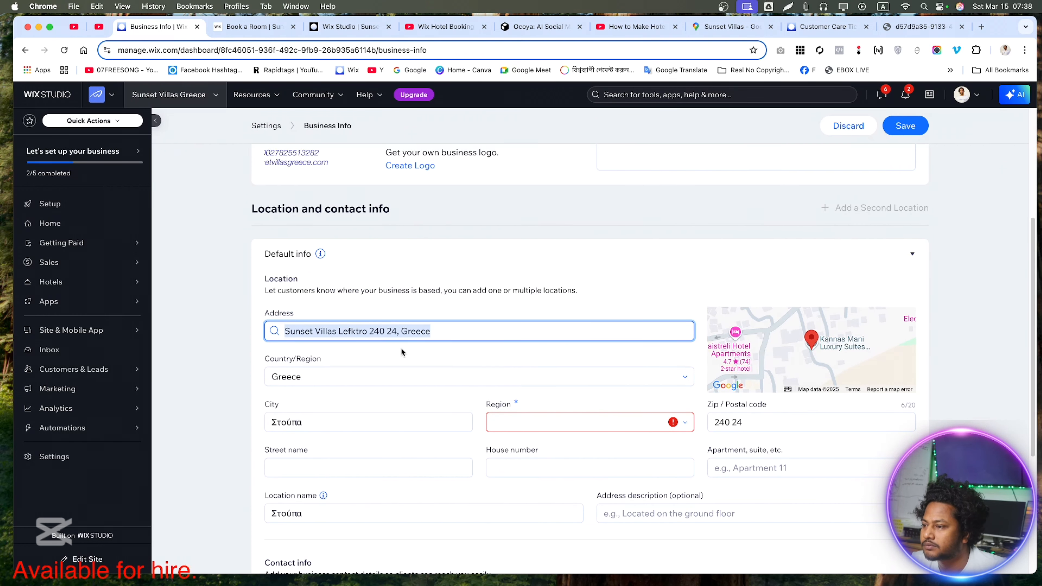
Step: Try to find the business's region by searching for "le", "gr" and "lef", clearing each search
click(542, 425)
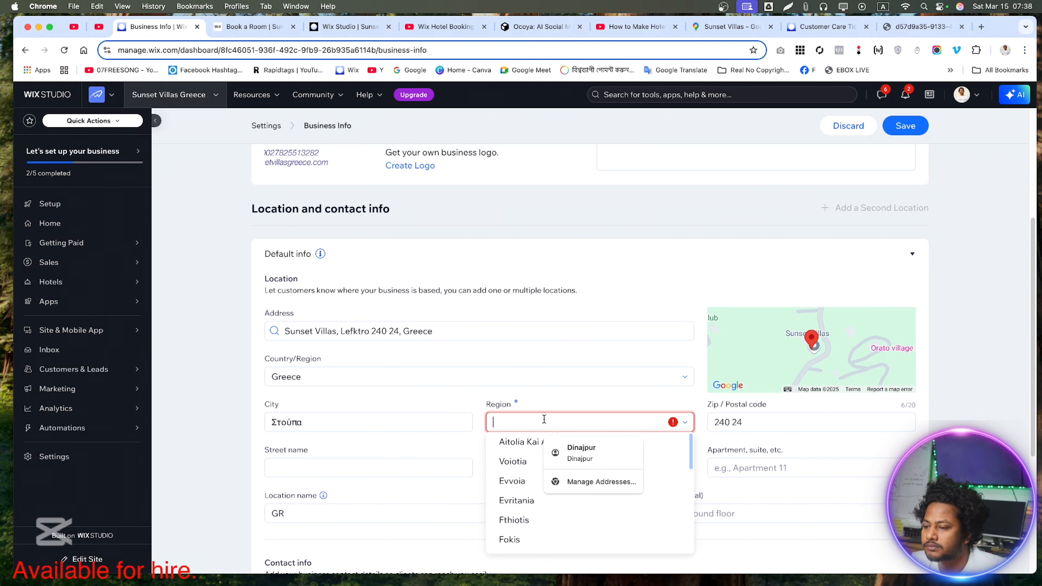
text(le)
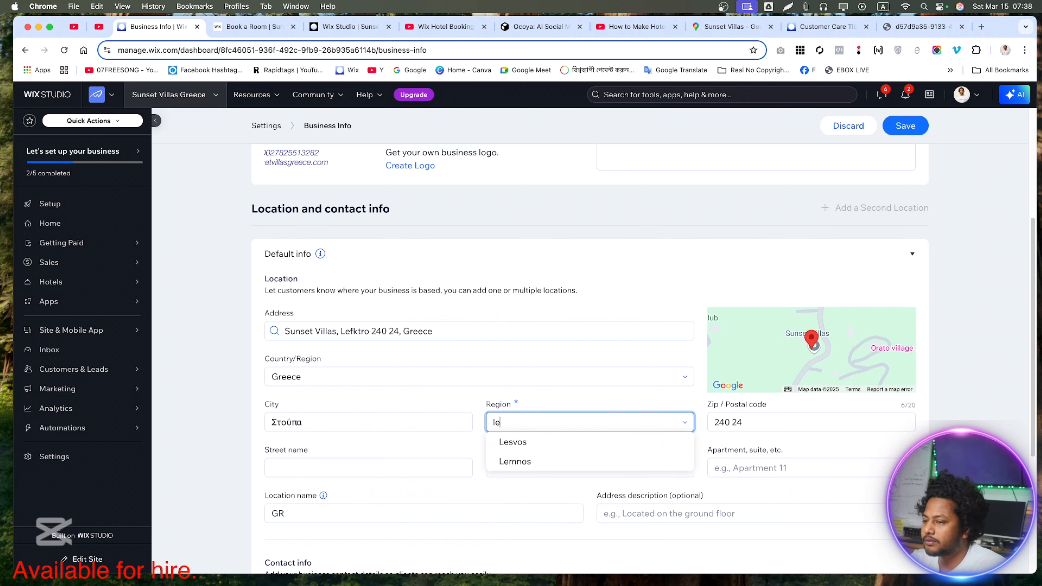
key(BackSpace)
key(BackSpace)
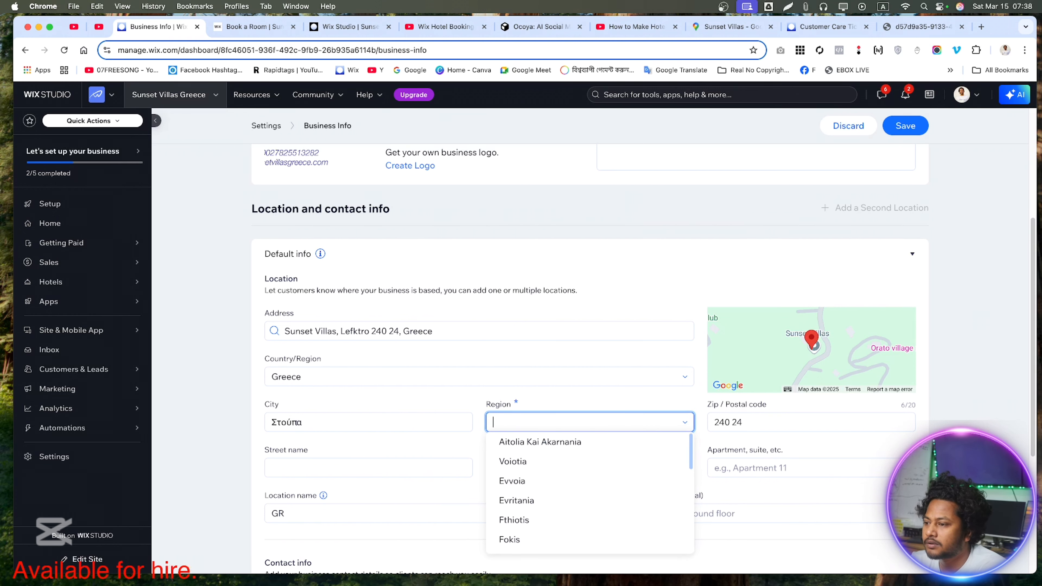
text(gr)
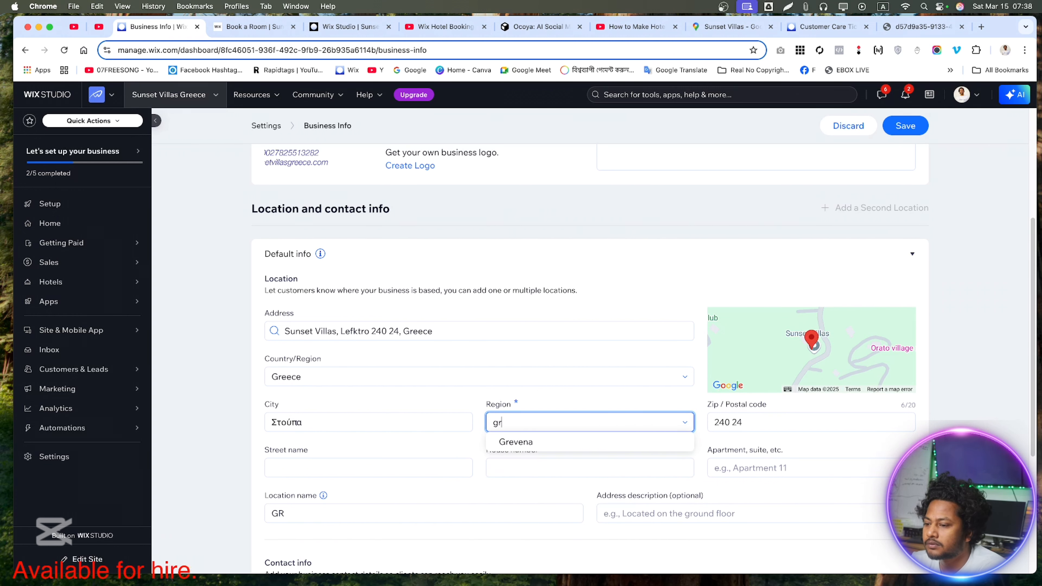
key(BackSpace)
key(BackSpace)
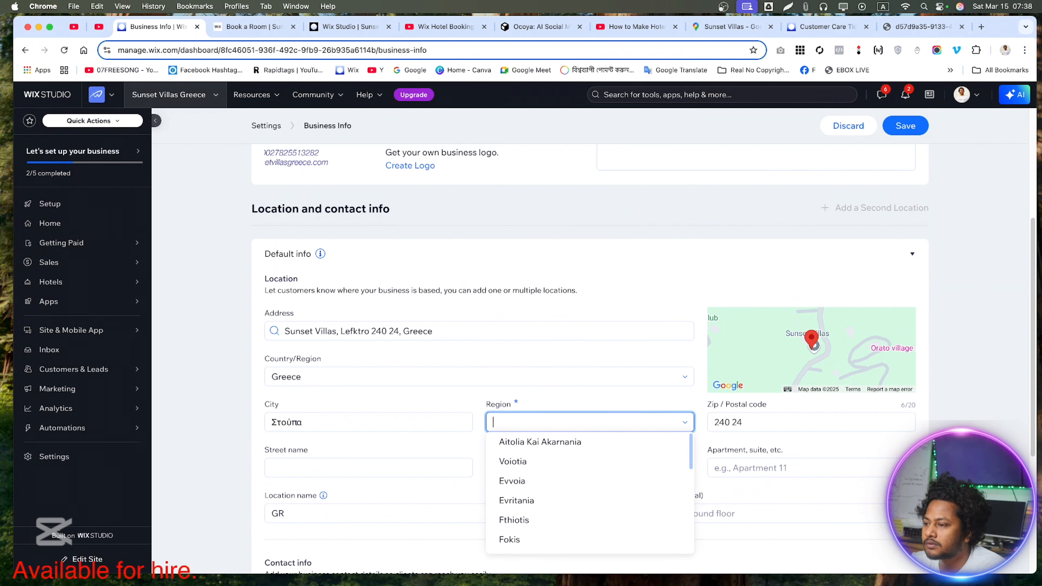
text(lef)
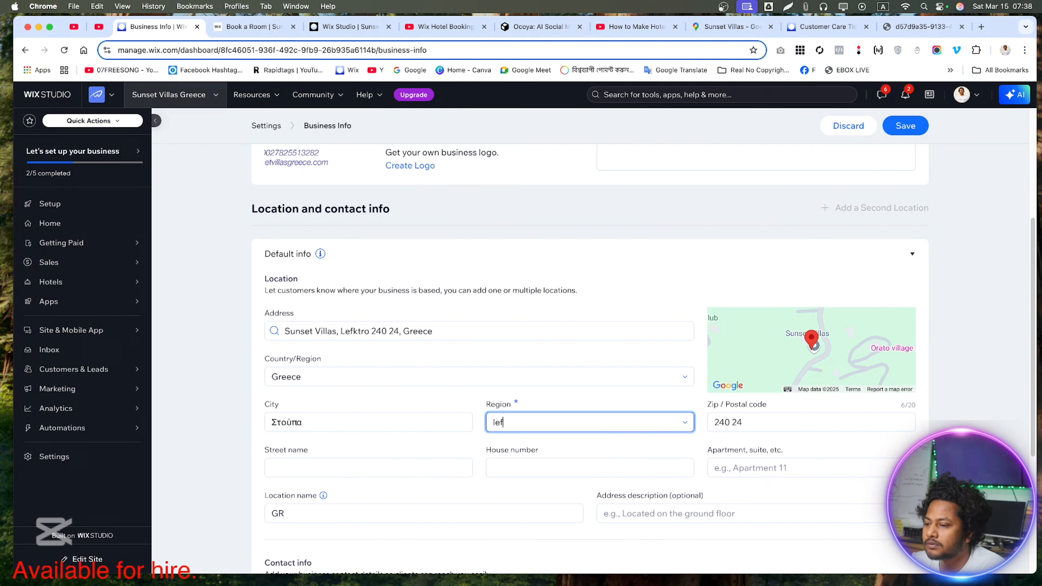
key(BackSpace)
key(BackSpace)
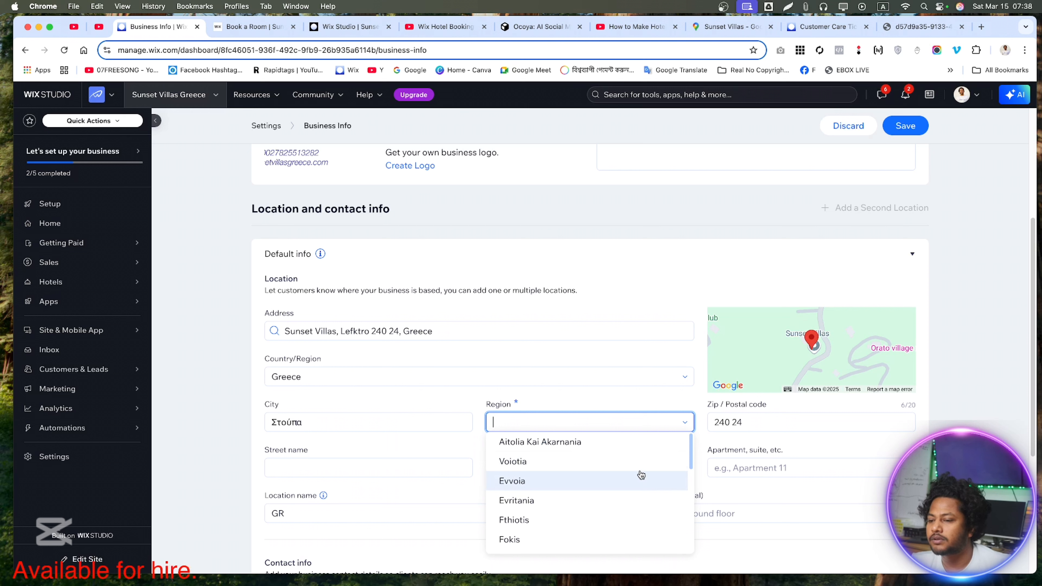
Step: Set the business location's region to Psara
scroll(530, 509, down, 10)
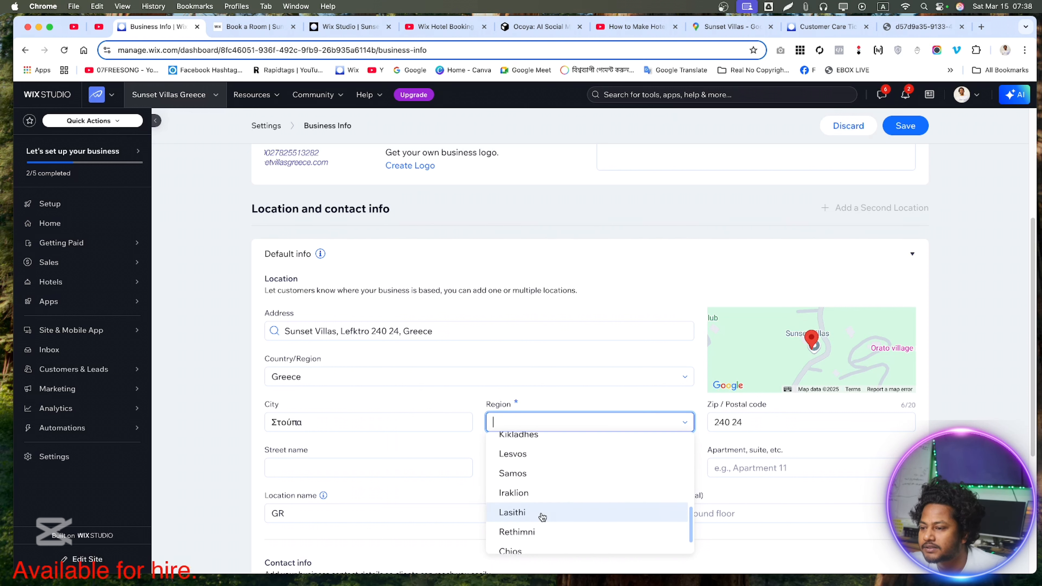
scroll(546, 513, down, 3)
click(549, 510)
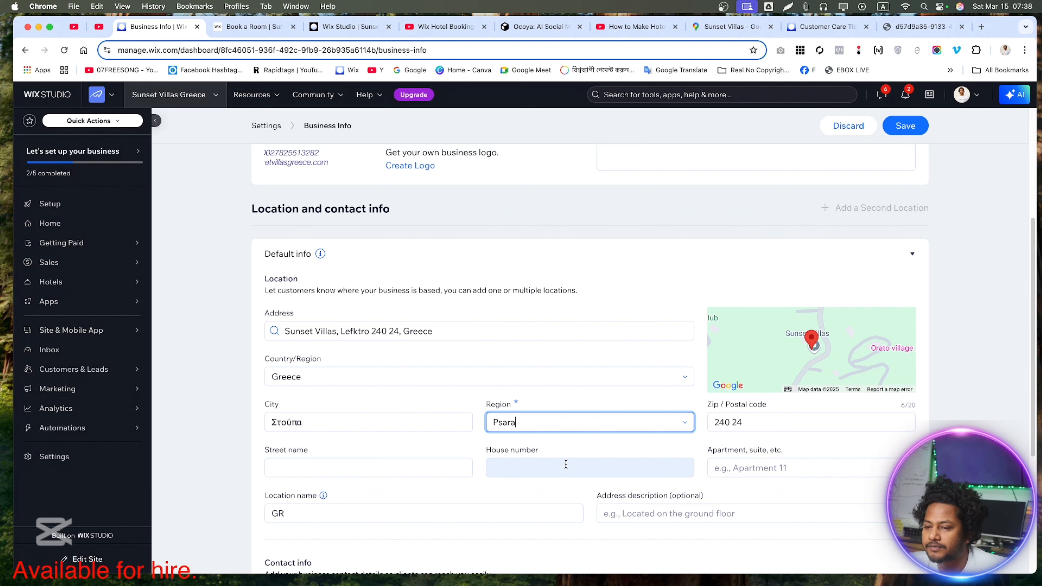
click(455, 449)
Step: Save the updated business info without adding an email, phone or fax to the contact details
scroll(311, 454, down, 5)
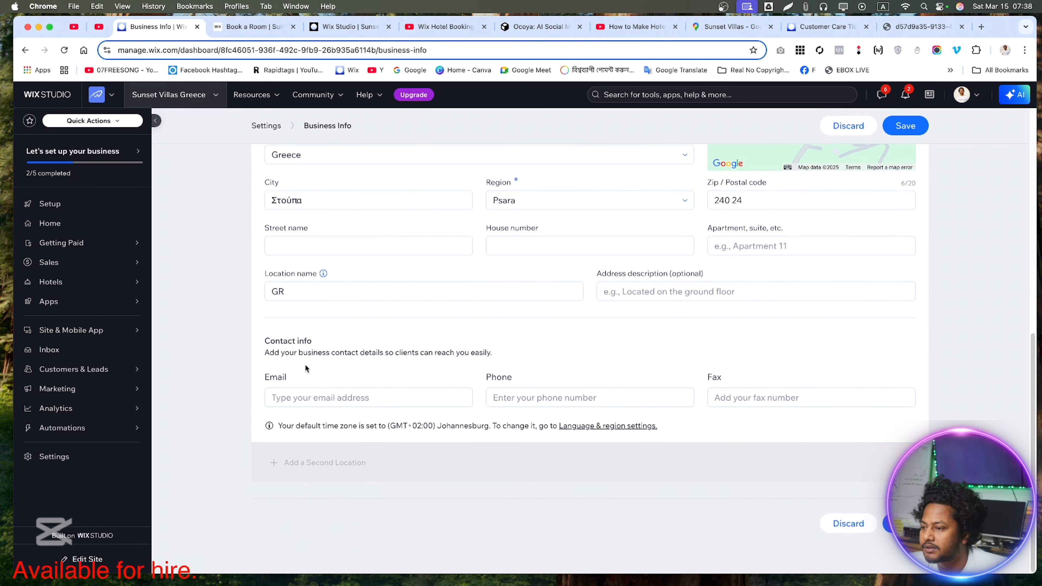
click(333, 399)
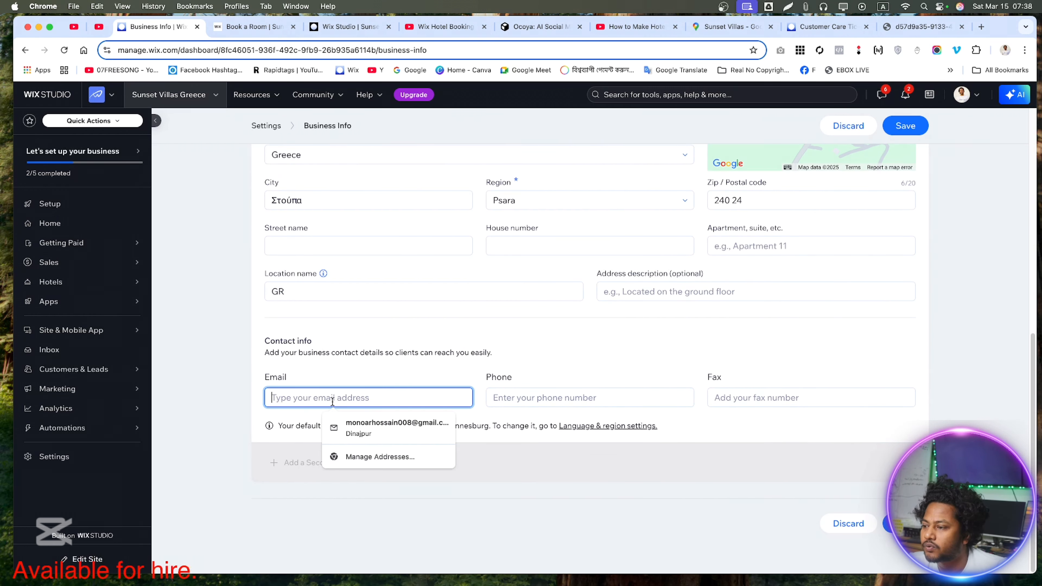
click(229, 321)
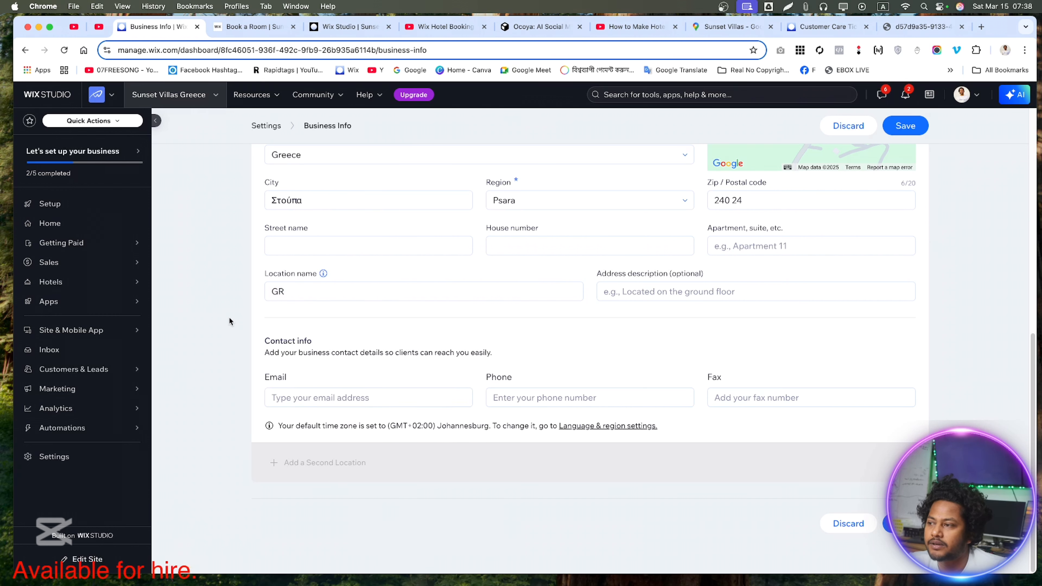
key(super+s)
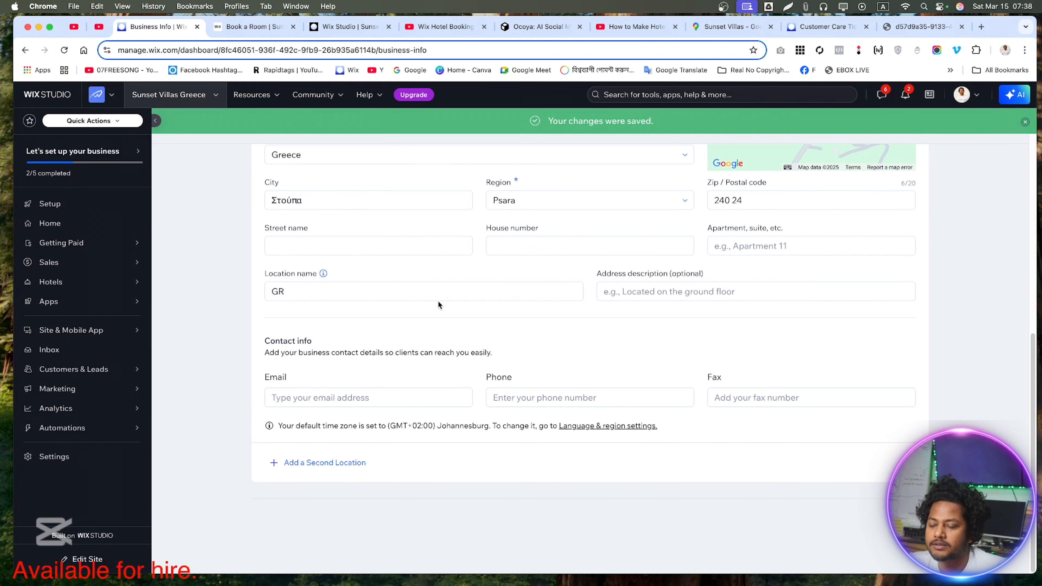
Step: Open the Accept Payments settings, dismiss the location prompt and view the business country choices without changing the country
click(258, 152)
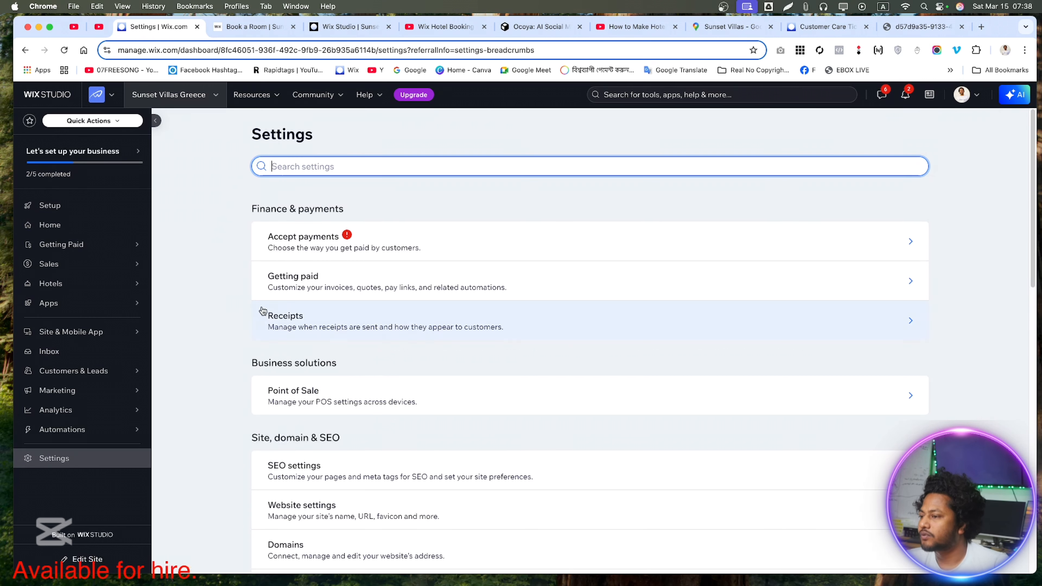
click(335, 251)
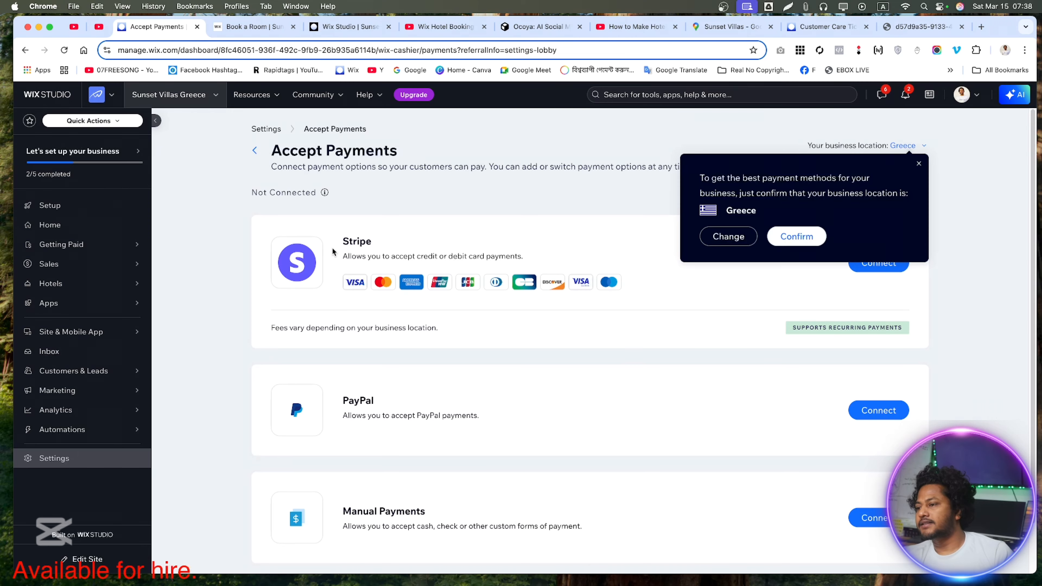
click(918, 192)
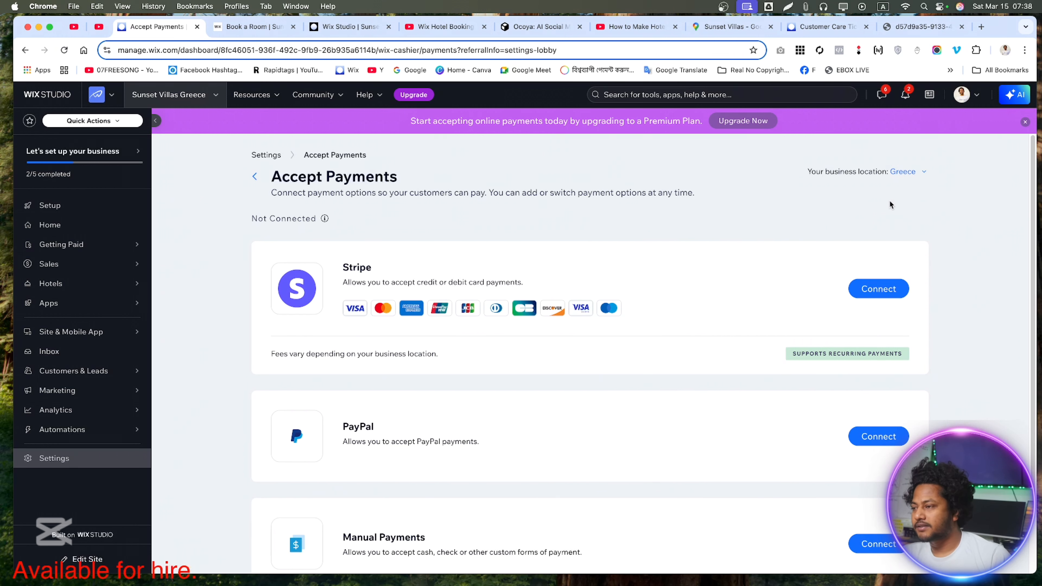
click(904, 172)
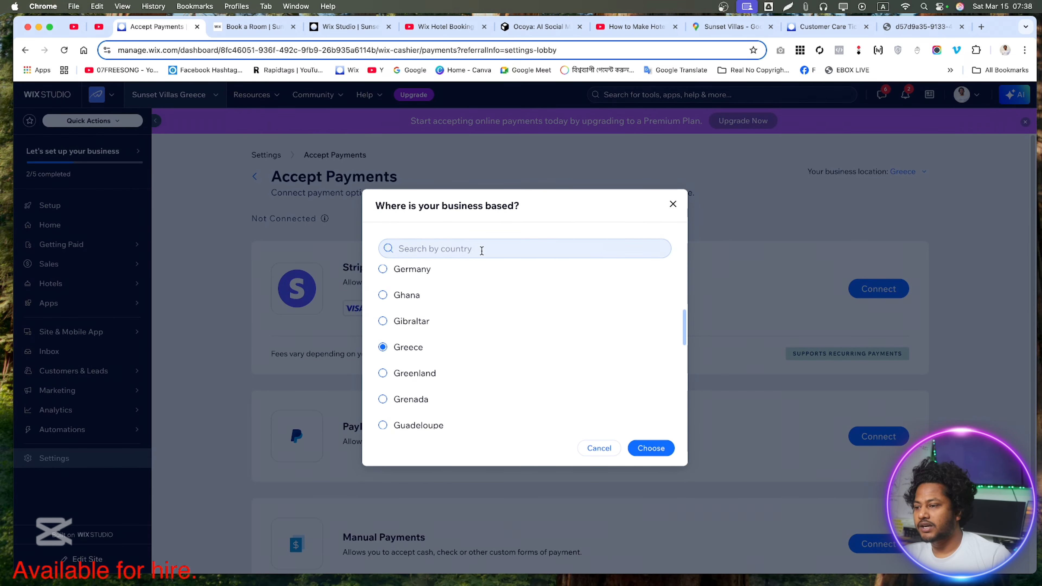
click(598, 451)
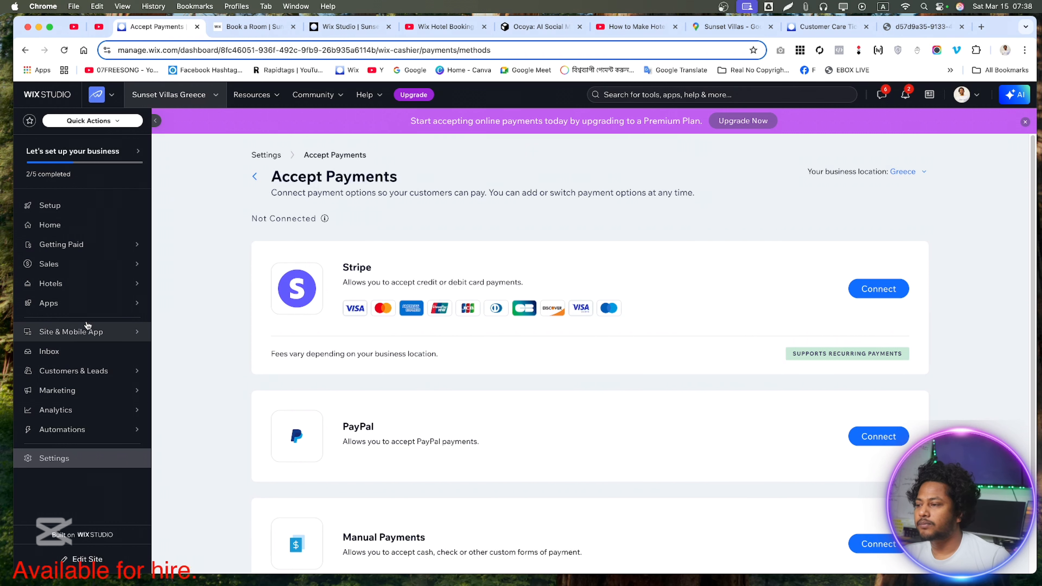
Step: Open the hotel property setup overview, review the business info from its incomplete task, and return to the general settings
mouse_move(88, 283)
mouse_move(205, 279)
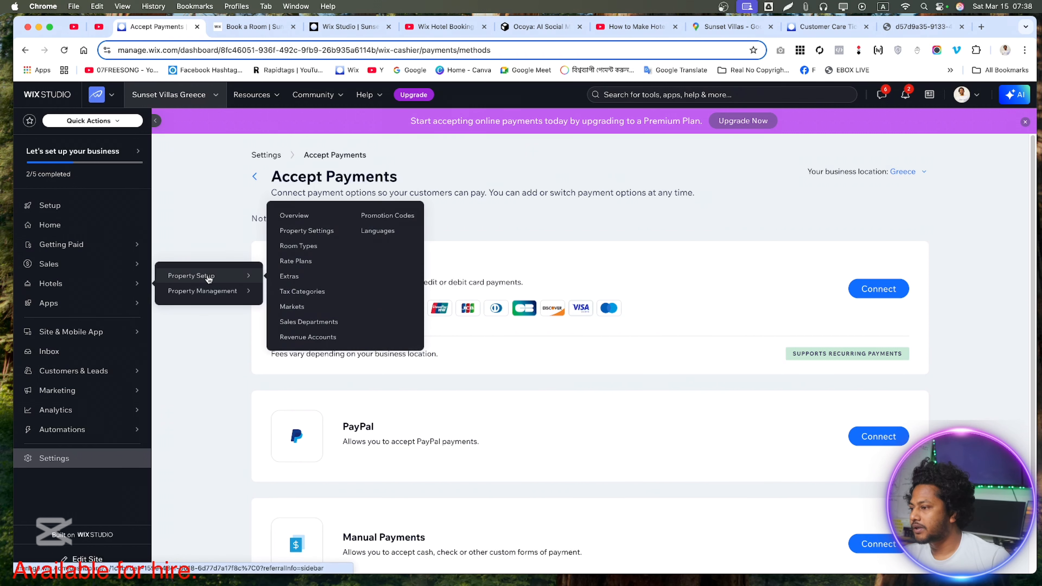
click(293, 215)
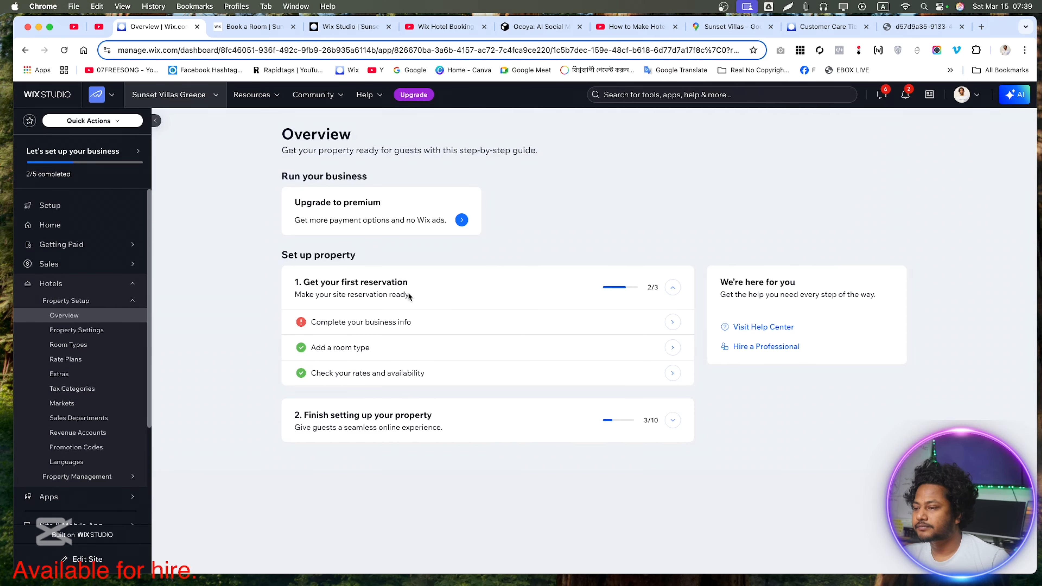
mouse_move(416, 322)
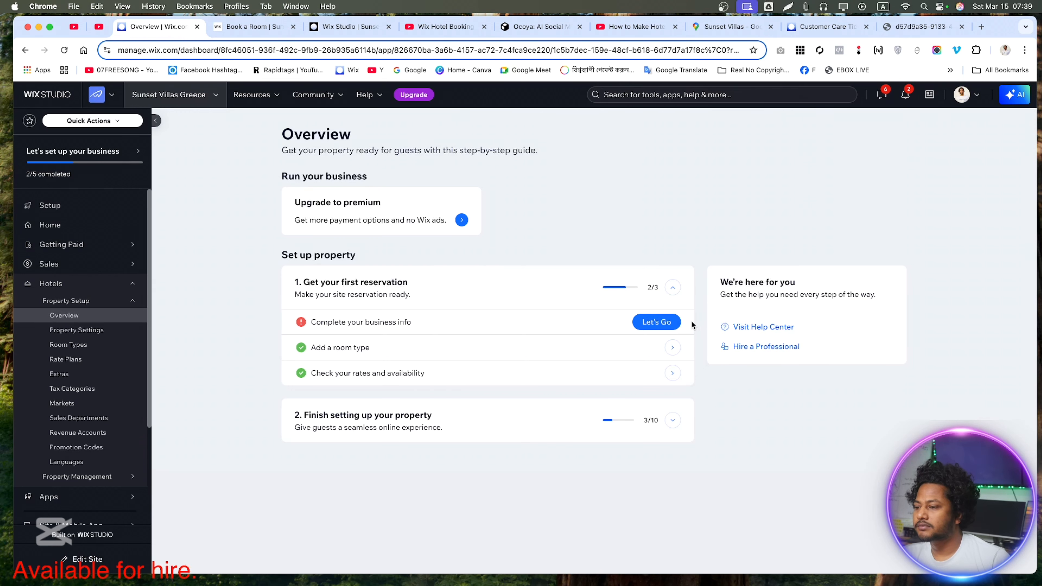
click(657, 321)
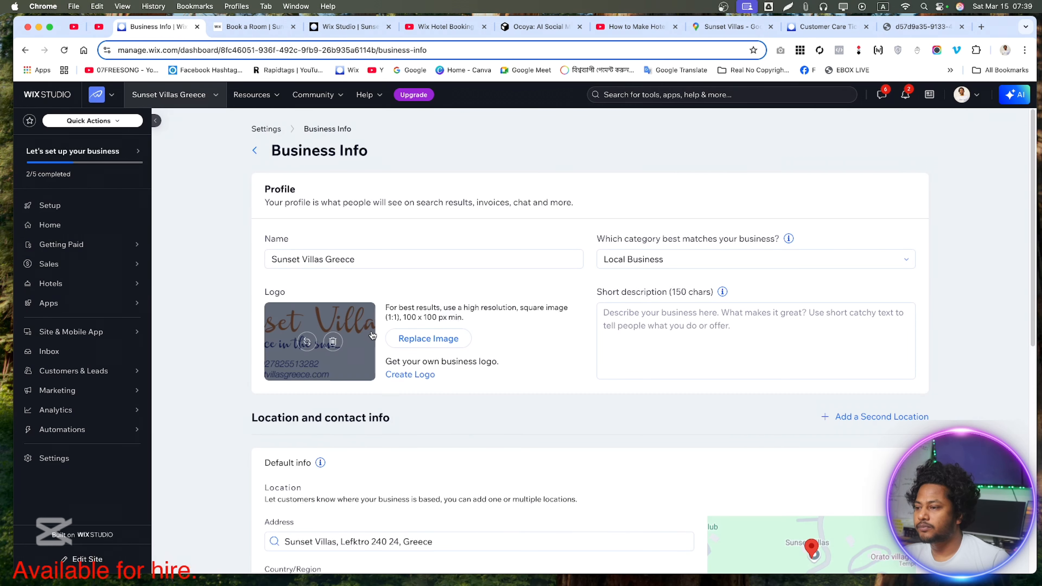
scroll(407, 373, down, 10)
scroll(408, 372, up, 10)
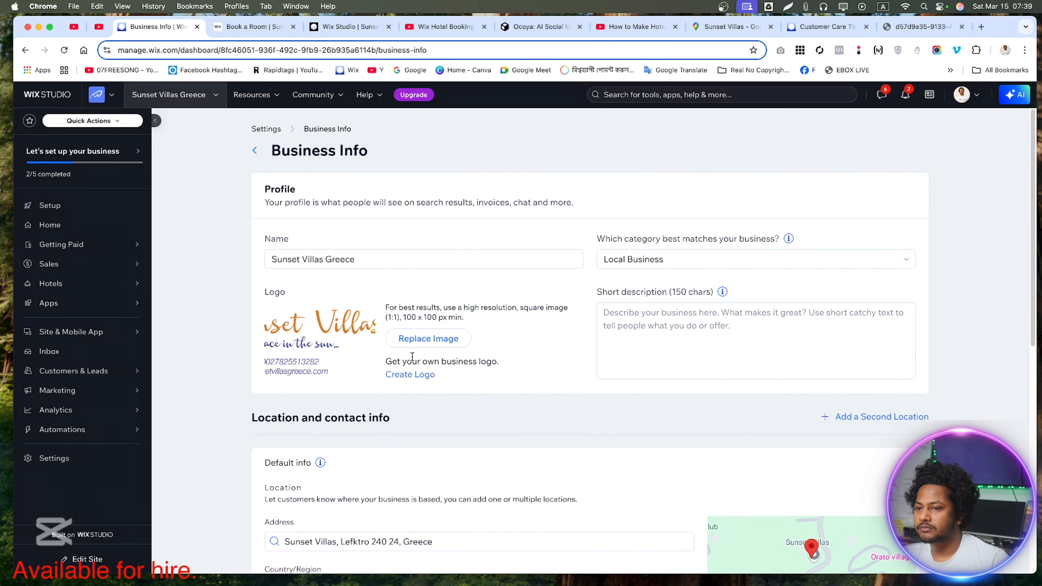
click(665, 330)
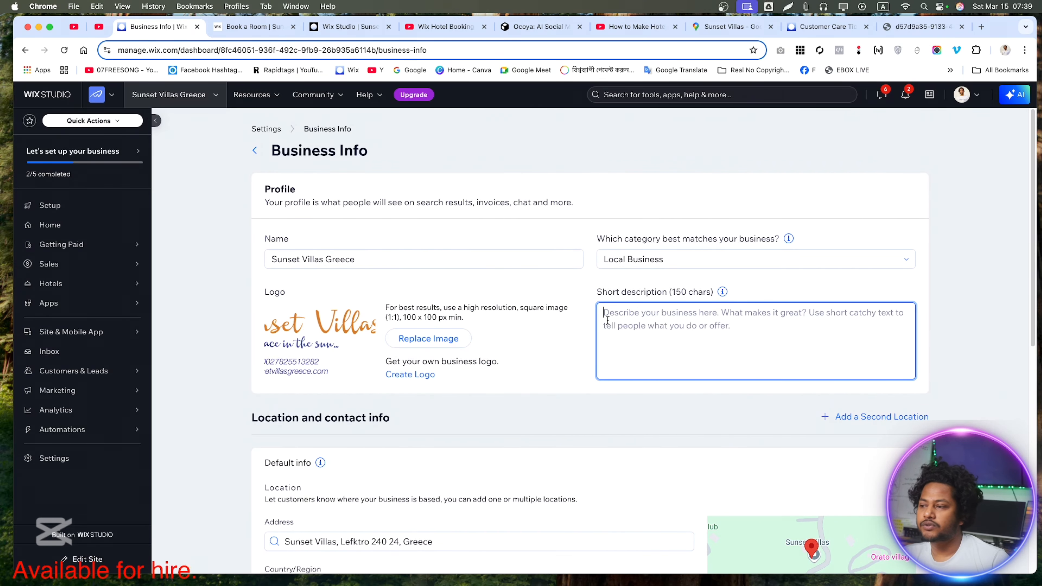
click(267, 129)
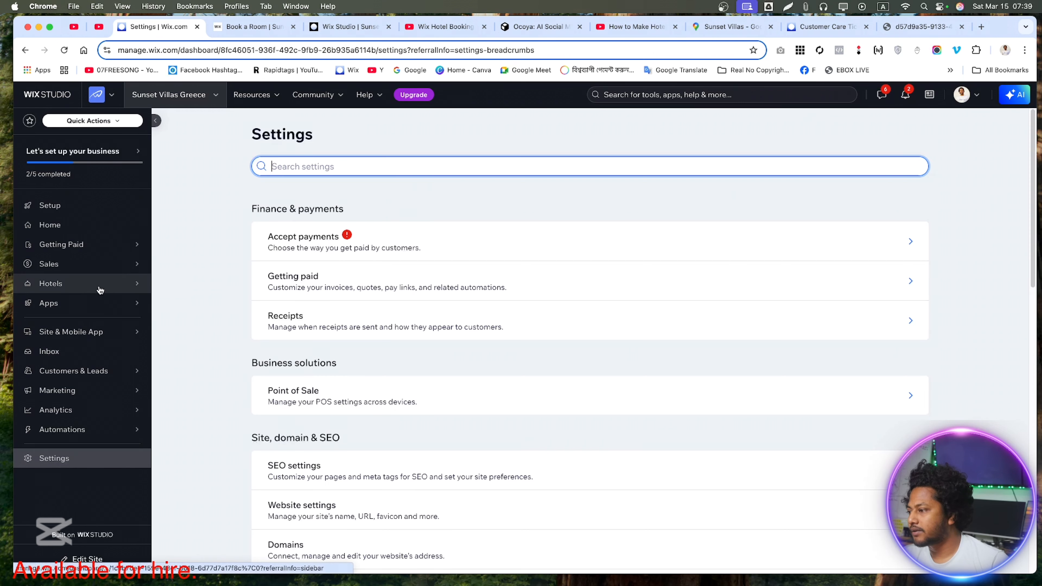
Step: Check the live booking page, switch to the Wix Studio editor and examine the Book a Room page's room rates and currency
click(253, 28)
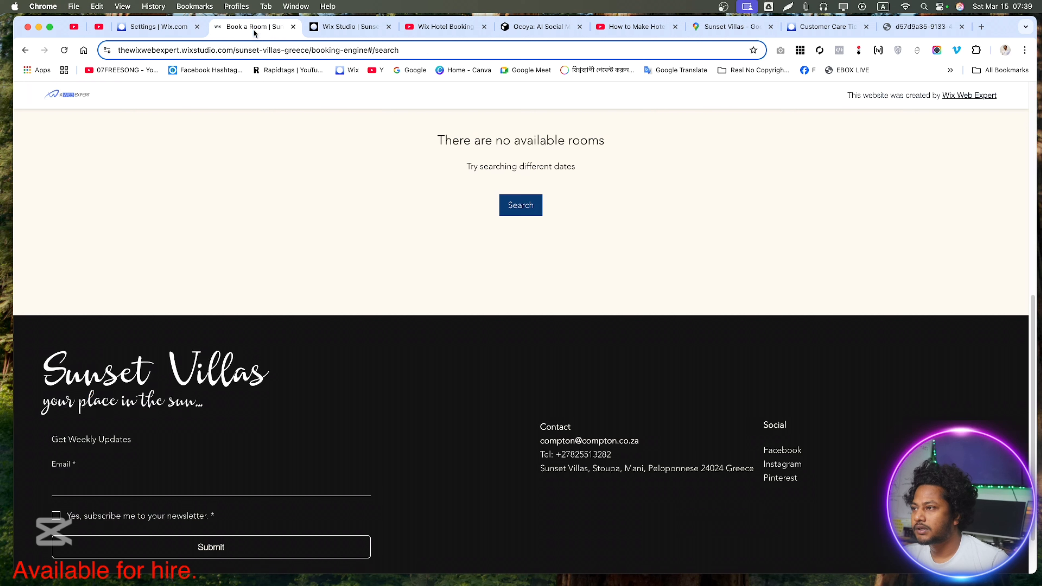
click(365, 28)
click(65, 93)
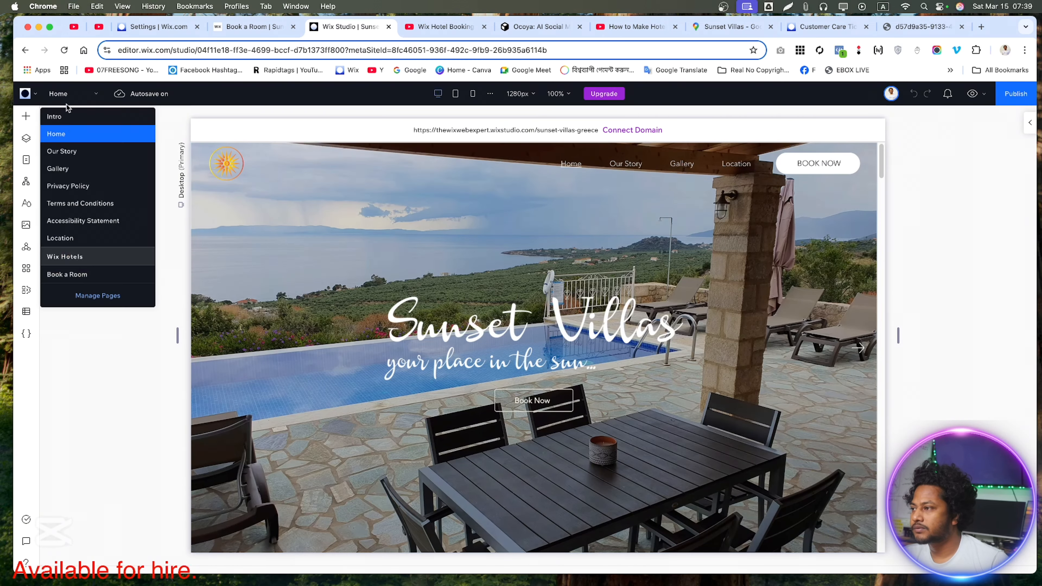
click(98, 274)
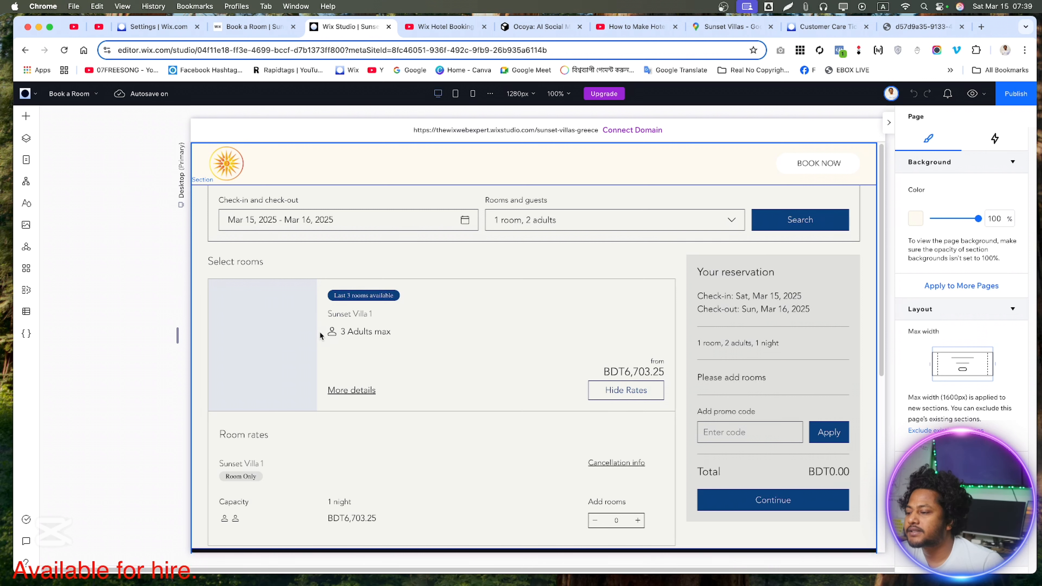
scroll(322, 337, down, 1)
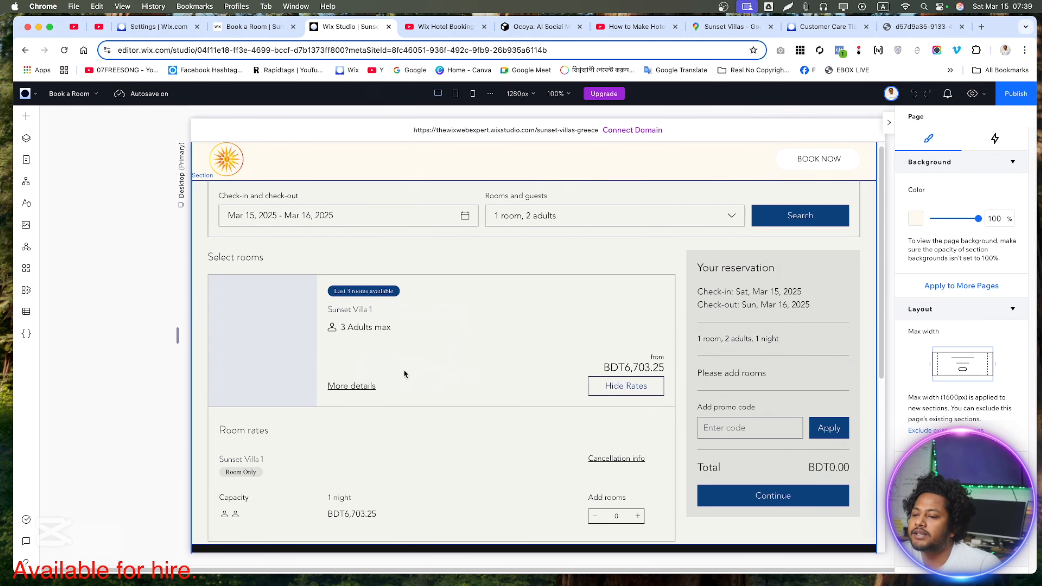
scroll(406, 377, down, 1)
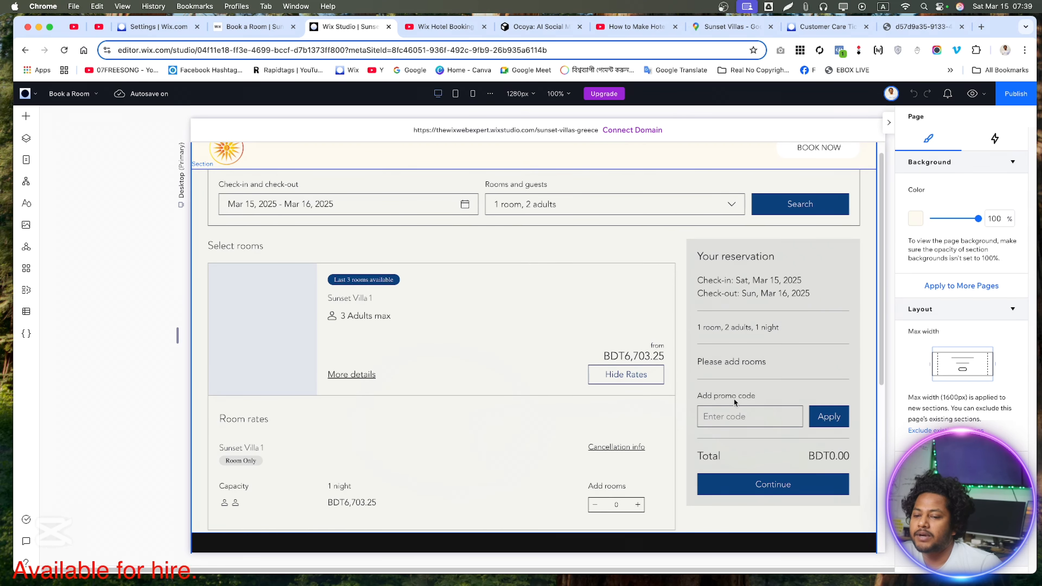
Step: Return to the dashboard settings, open Language & Region and examine the site's language, regional format and currency
click(156, 26)
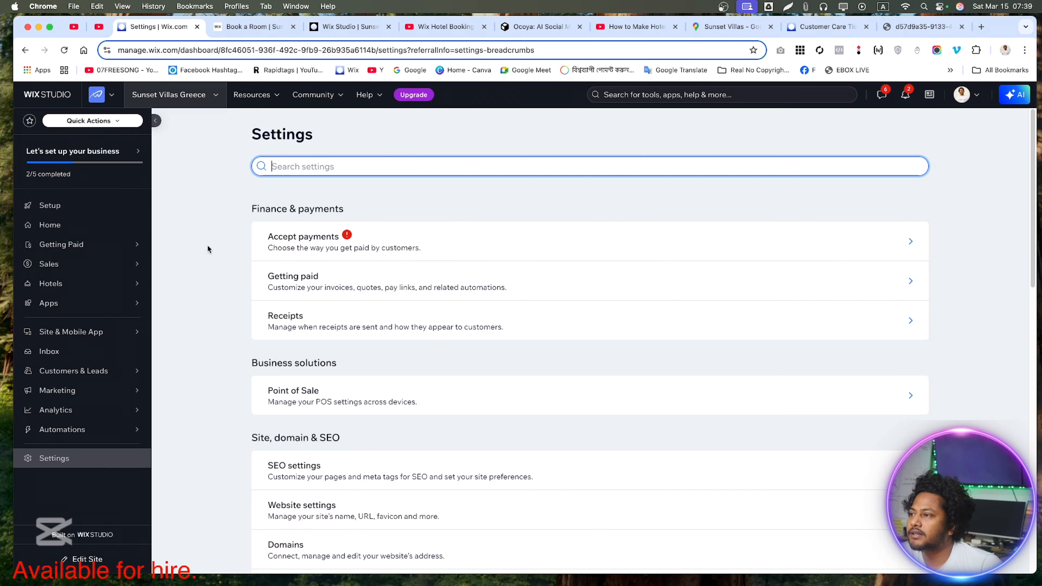
scroll(441, 484, down, 2)
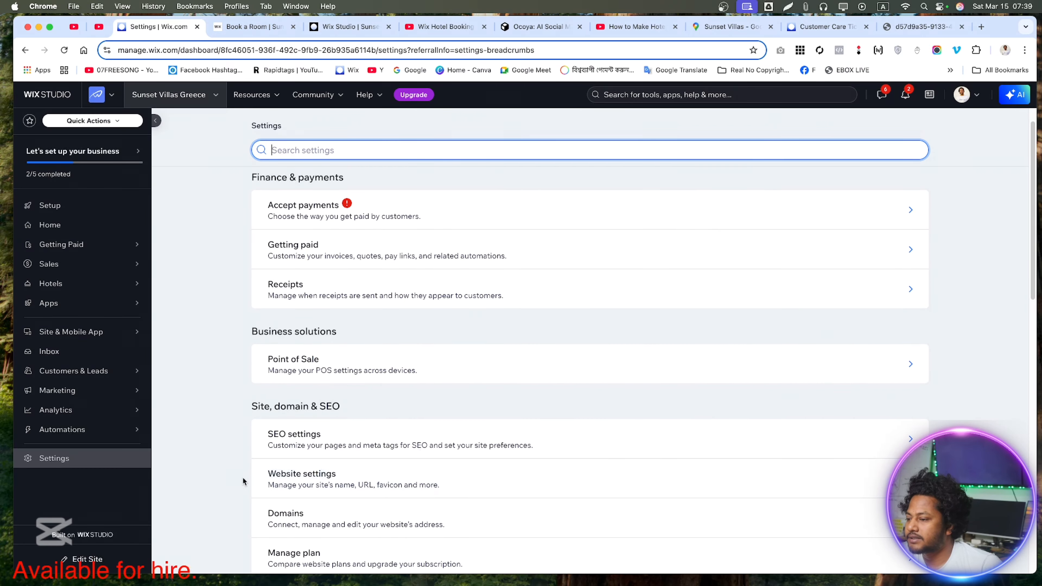
scroll(235, 463, down, 1)
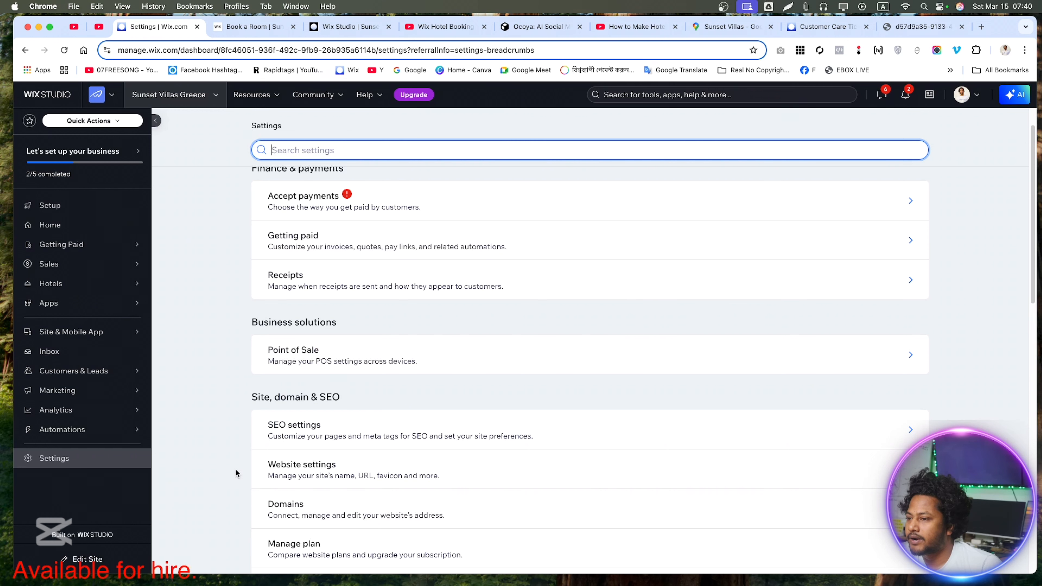
scroll(236, 473, down, 5)
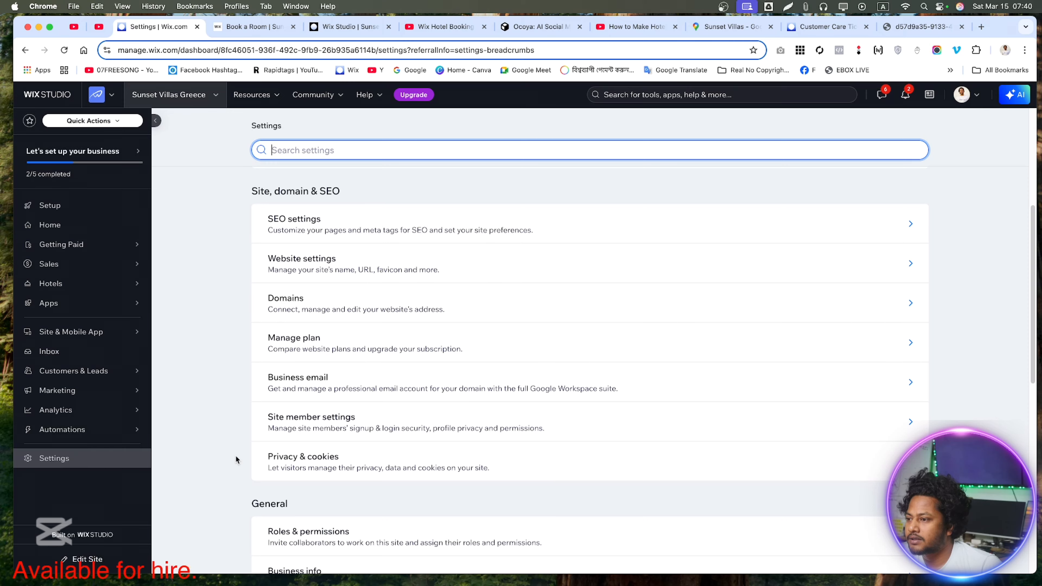
scroll(238, 437, down, 2)
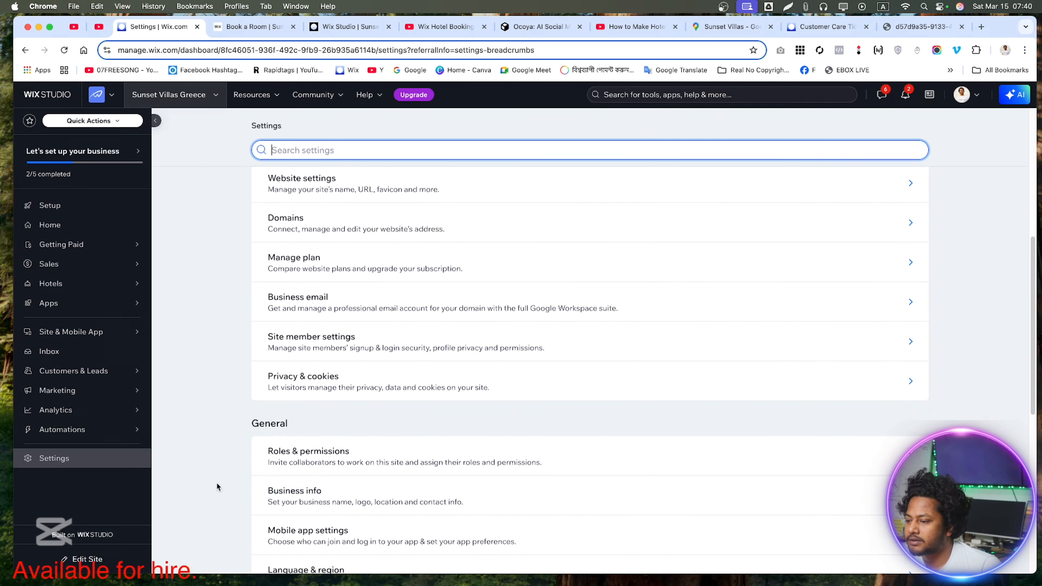
scroll(216, 487, down, 1)
scroll(216, 487, down, 1)
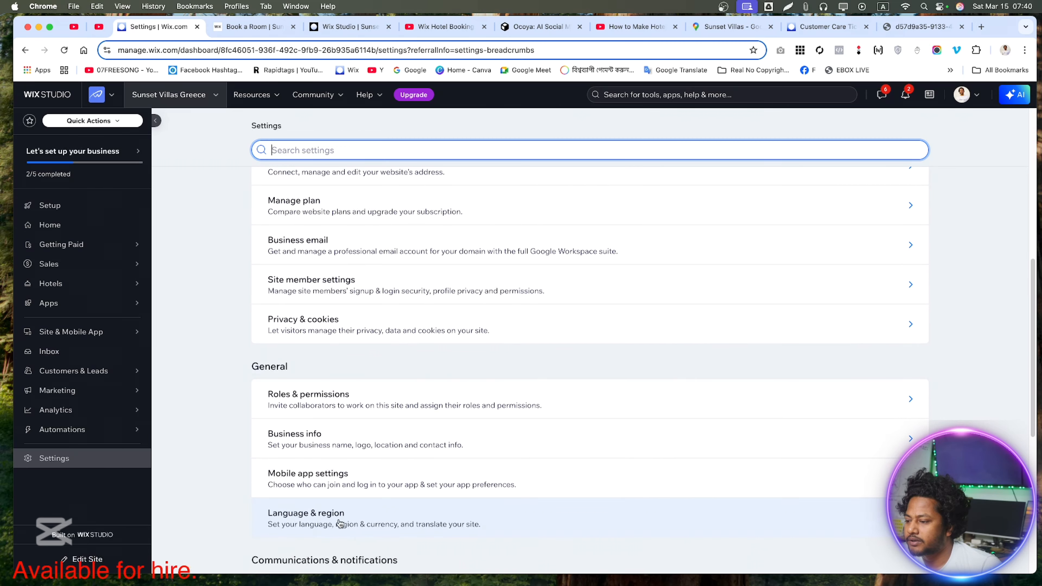
click(353, 522)
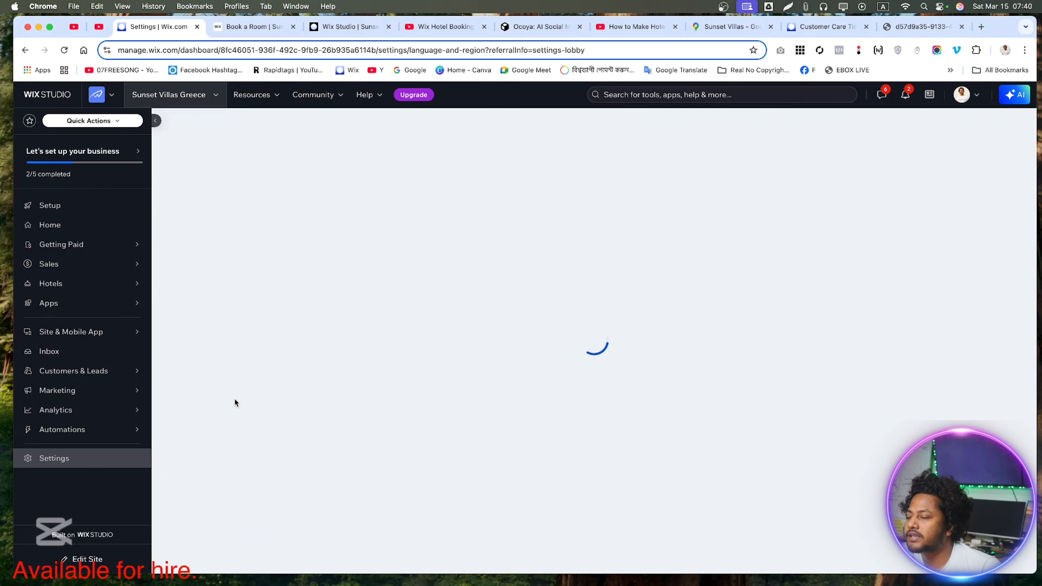
scroll(360, 451, down, 2)
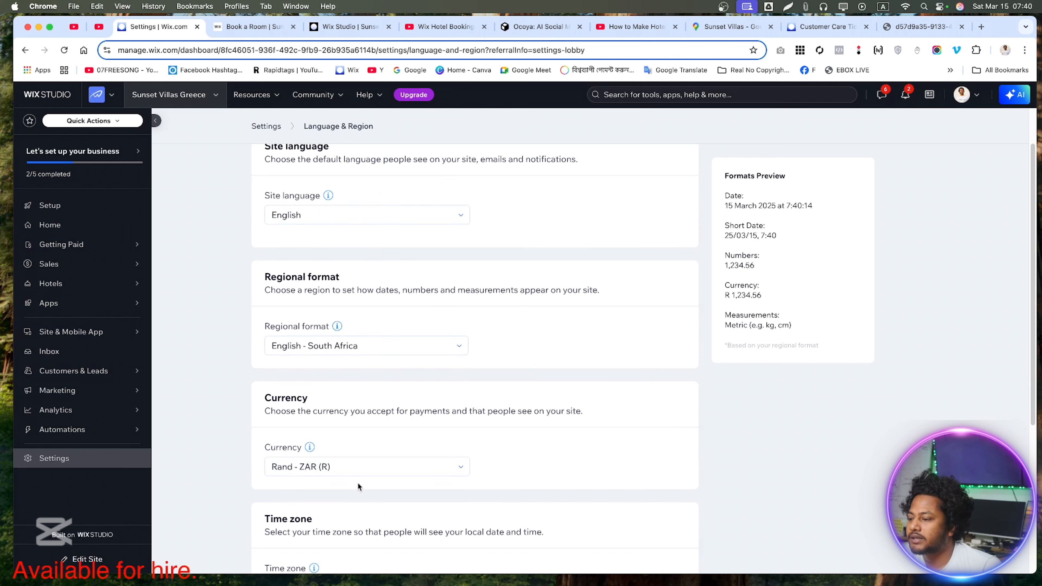
scroll(333, 467, down, 2)
scroll(331, 472, up, 5)
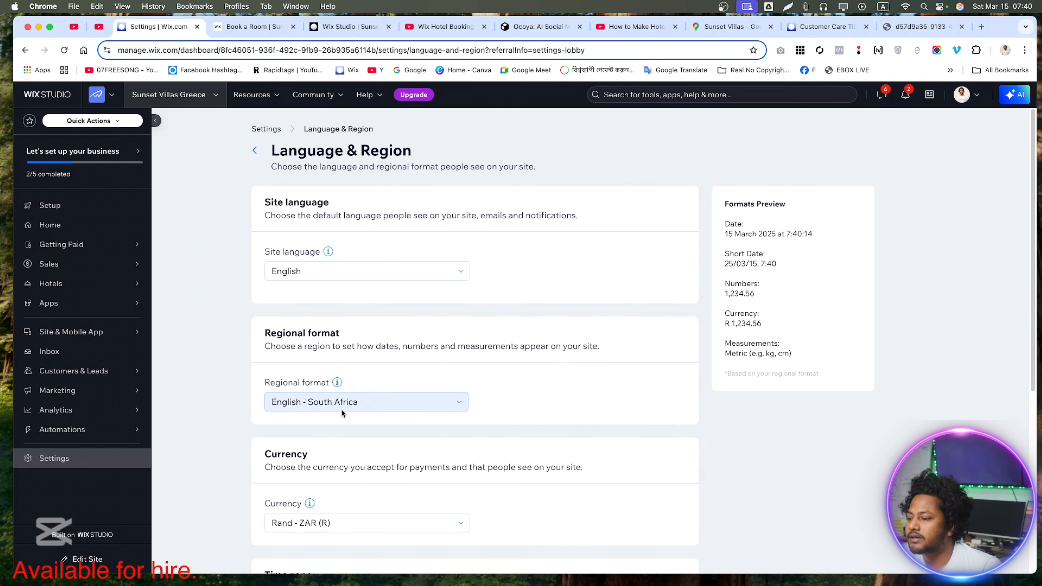
Step: Publish the site from the Wix Studio editor and check the live Book a Room page
click(357, 27)
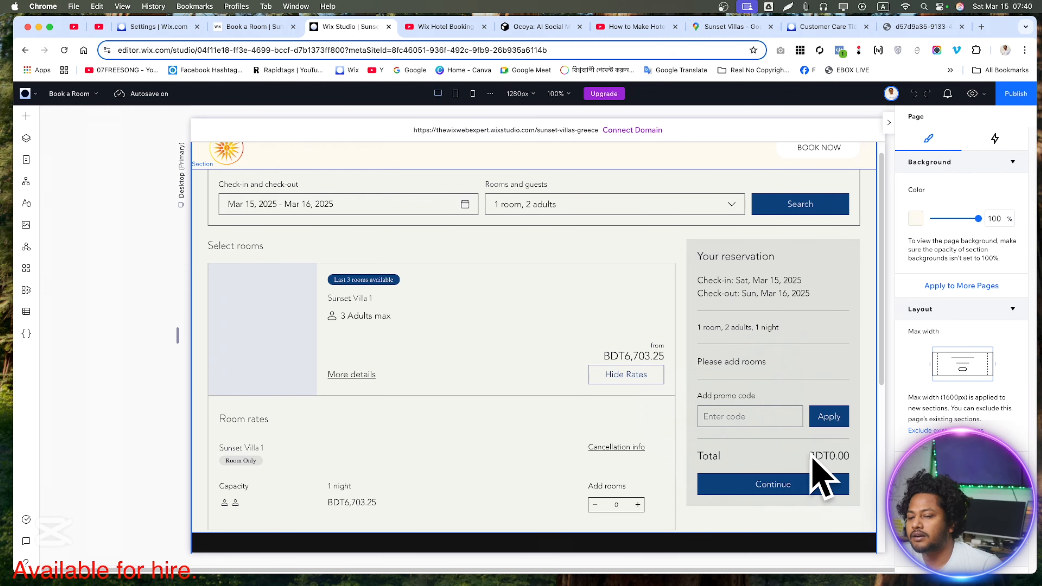
click(1013, 93)
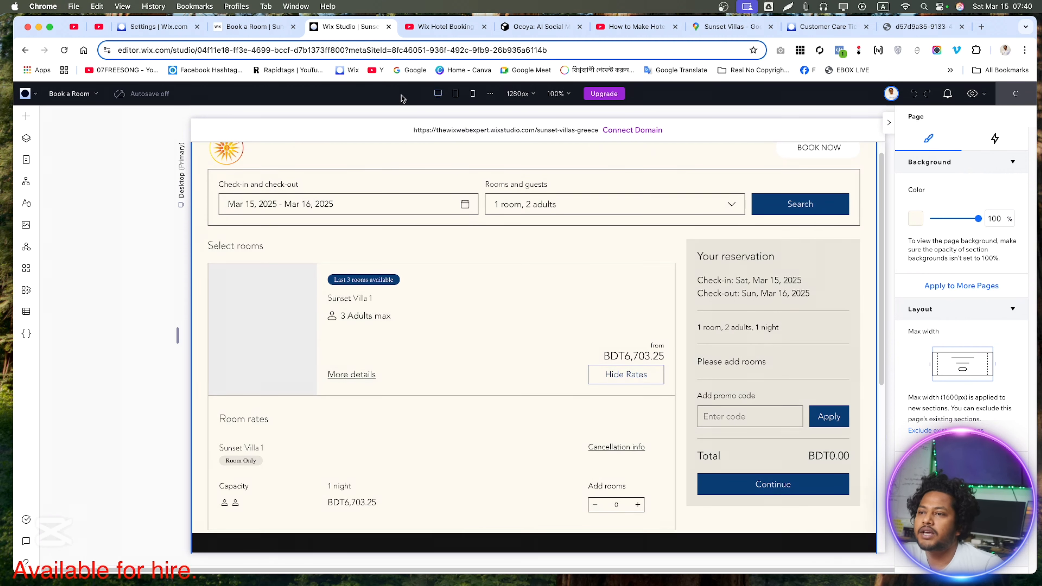
click(248, 27)
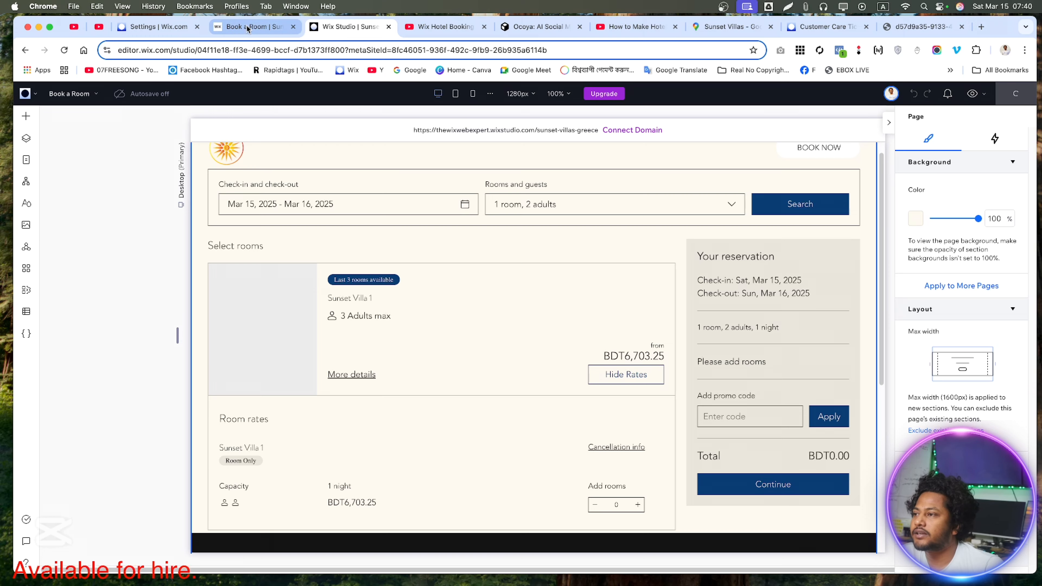
scroll(246, 171, up, 10)
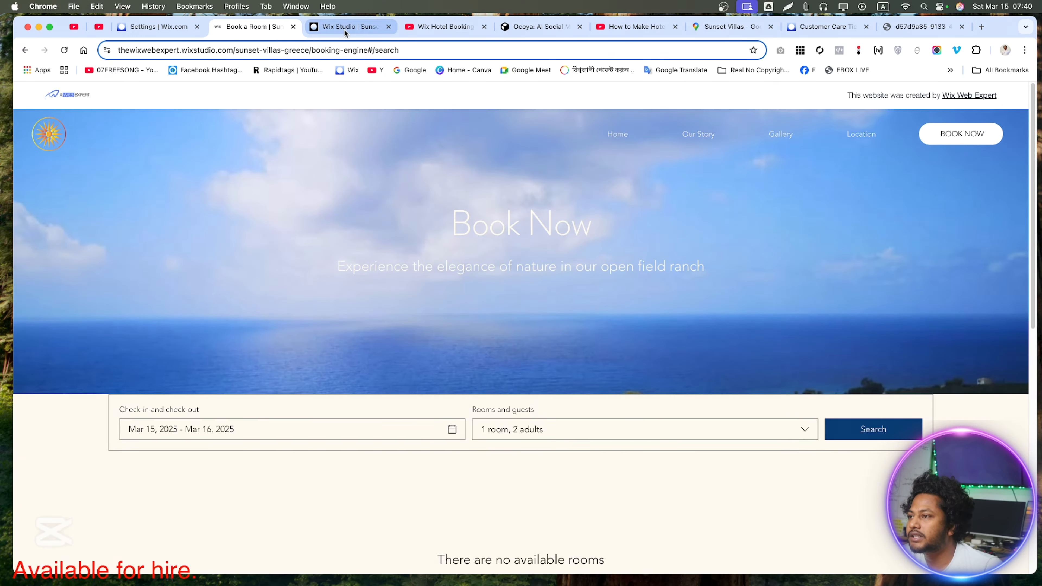
click(344, 29)
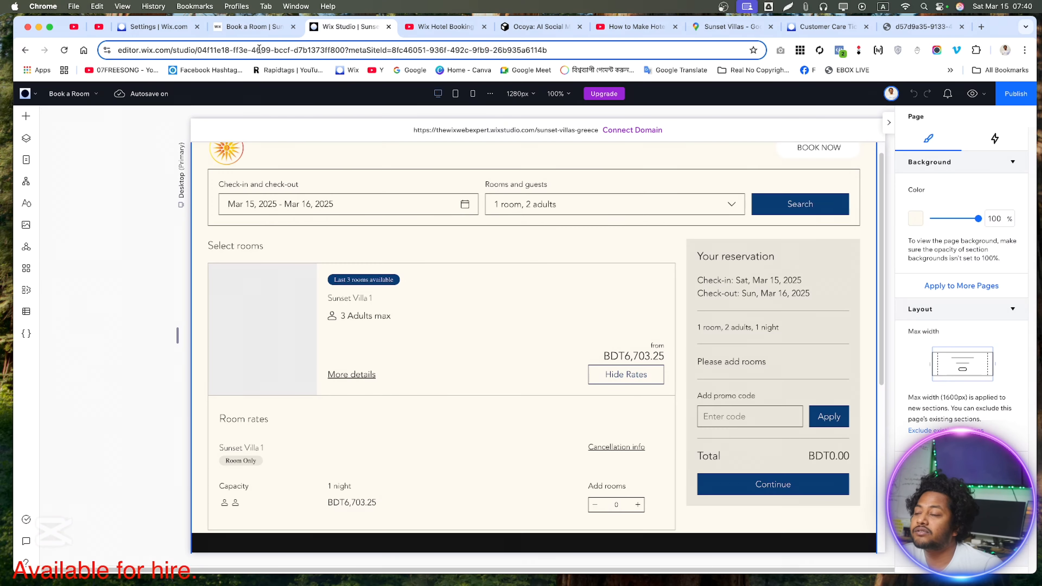
Step: In the dashboard's hotel Bulk Updates, enable Minimum Stay and enter 7 for Sunset Villa 1's main rate
click(150, 26)
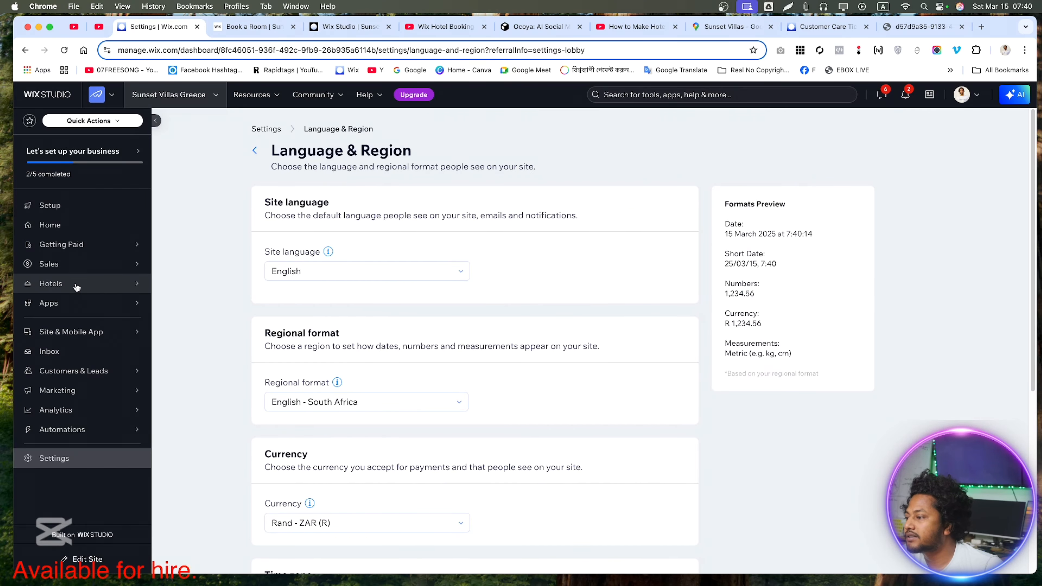
mouse_move(141, 284)
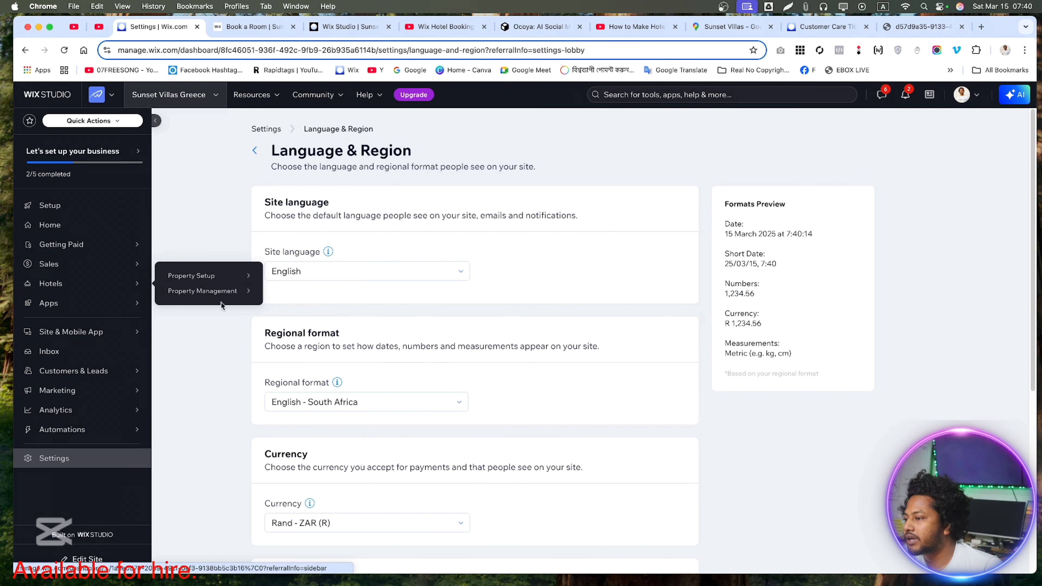
mouse_move(224, 291)
click(297, 284)
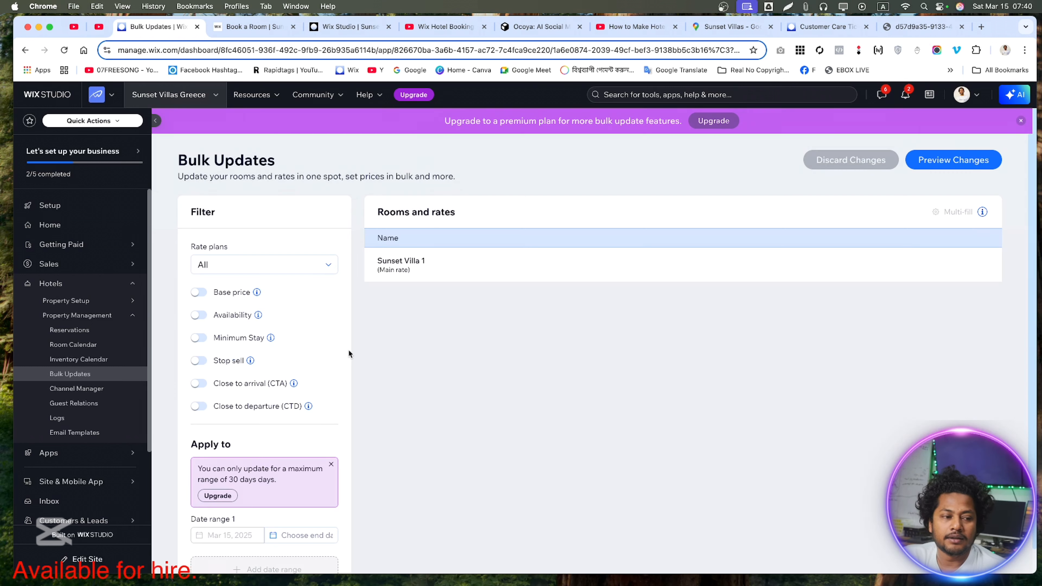
click(200, 337)
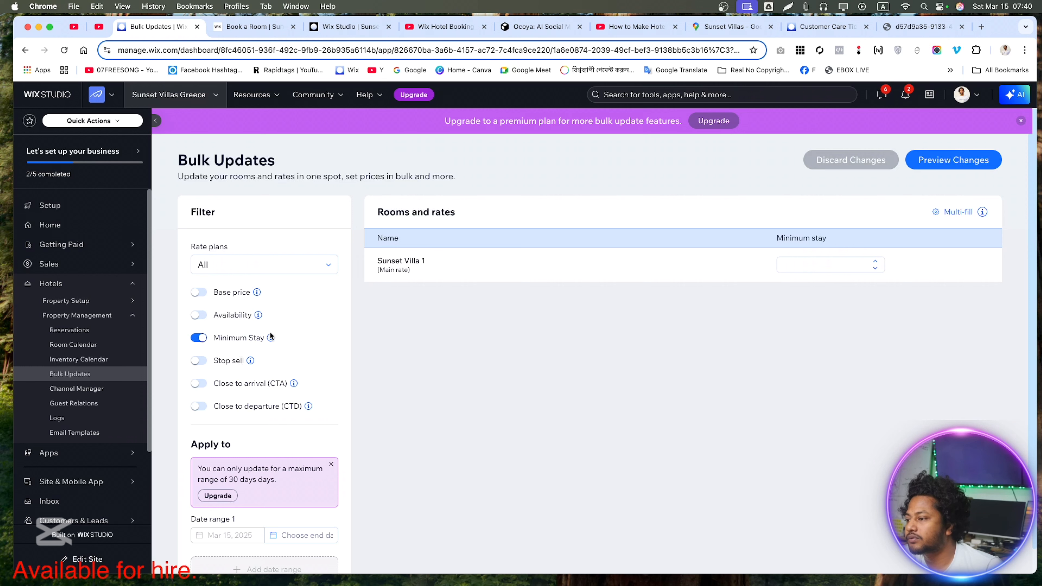
click(811, 267)
text(7)
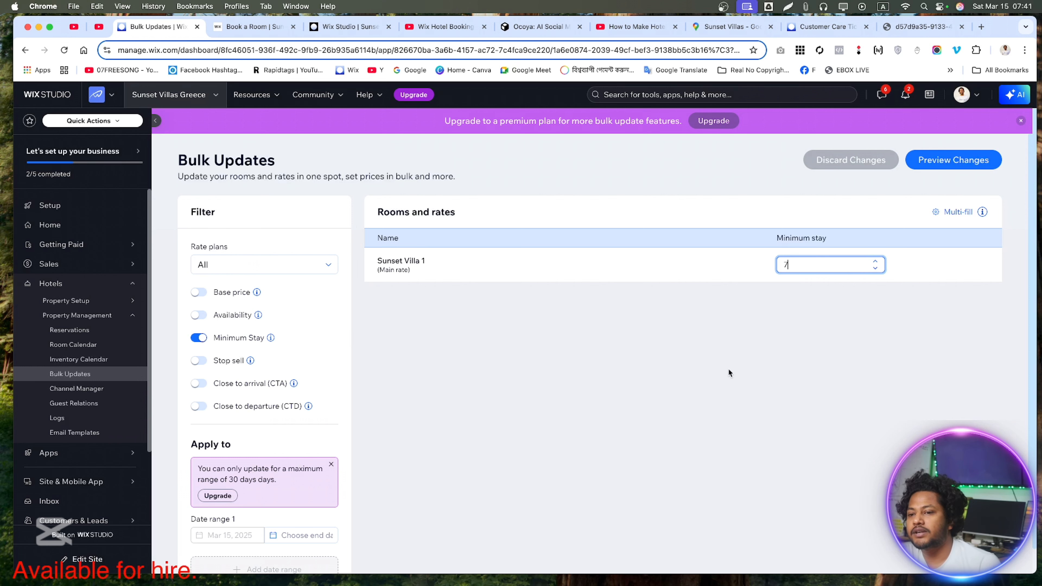